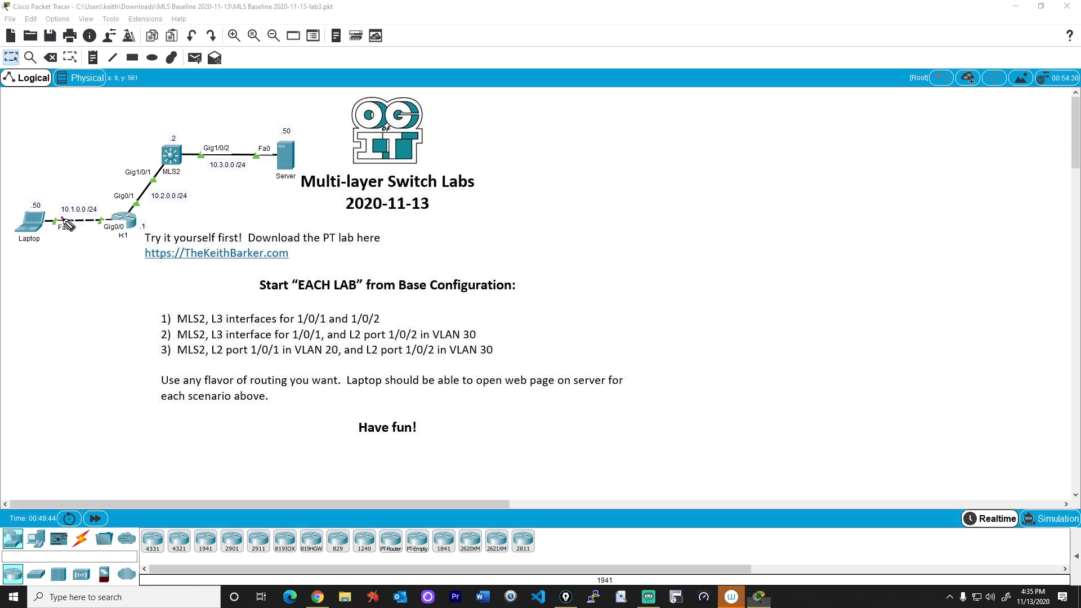
- Underline the 10.1.0.0/24, 10.2.0.0 and 10.3.0.0 subnet labels, circle the download link, underline date 2020-11-13
{"action": "left_click_drag", "start_coordinate": [61, 216], "coordinate": [92, 214]}
{"action": "mouse_move", "coordinate": [153, 199]}
{"action": "left_mouse_down"}
{"action": "mouse_move", "coordinate": [180, 201]}
{"action": "mouse_move", "coordinate": [238, 169]}
{"action": "left_mouse_up"}
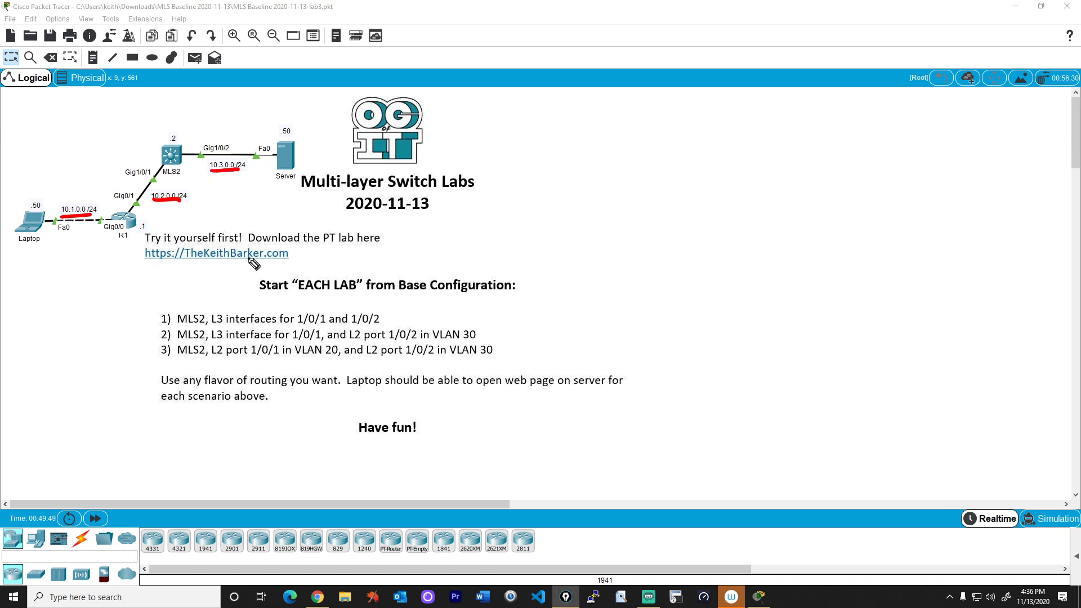
{"action": "mouse_move", "coordinate": [237, 270]}
{"action": "left_mouse_down"}
{"action": "mouse_move", "coordinate": [302, 270]}
{"action": "mouse_move", "coordinate": [312, 239]}
{"action": "mouse_move", "coordinate": [189, 232]}
{"action": "mouse_move", "coordinate": [131, 280]}
{"action": "mouse_move", "coordinate": [314, 254]}
{"action": "mouse_move", "coordinate": [221, 272]}
{"action": "left_mouse_up"}
{"action": "mouse_move", "coordinate": [358, 220]}
{"action": "left_mouse_down"}
{"action": "mouse_move", "coordinate": [401, 221]}
{"action": "mouse_move", "coordinate": [452, 195]}
{"action": "mouse_move", "coordinate": [319, 207]}
{"action": "mouse_move", "coordinate": [374, 220]}
{"action": "left_mouse_up"}
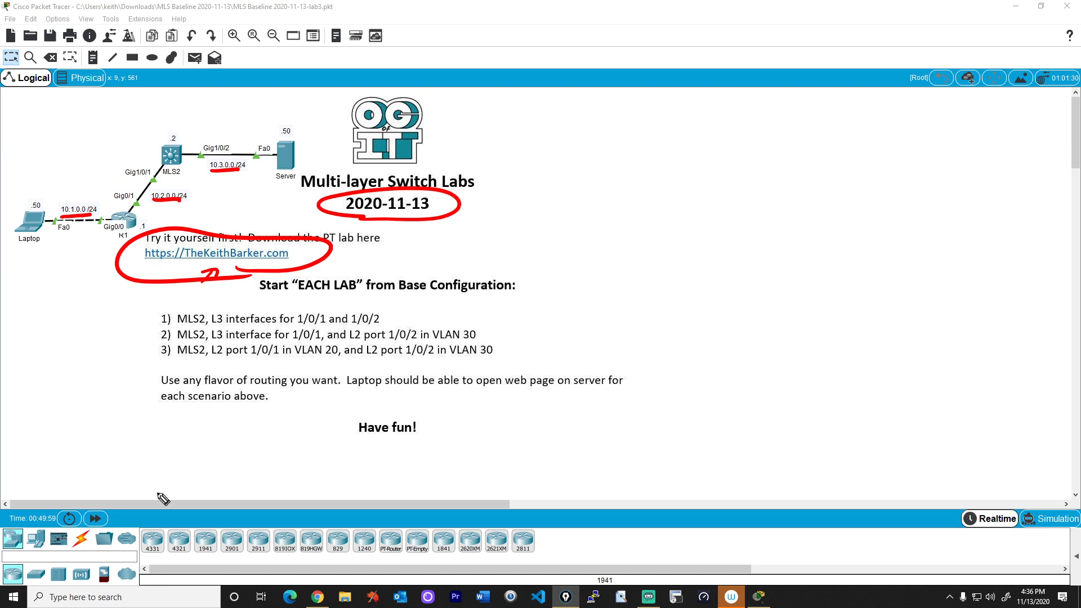
- Strike out scenarios 1 and 2, arrow scenario 3, circle Gig1/0/1, and underline L2 and VLAN 20
{"action": "left_click_drag", "start_coordinate": [162, 320], "coordinate": [378, 317]}
{"action": "left_click_drag", "start_coordinate": [160, 336], "coordinate": [481, 331]}
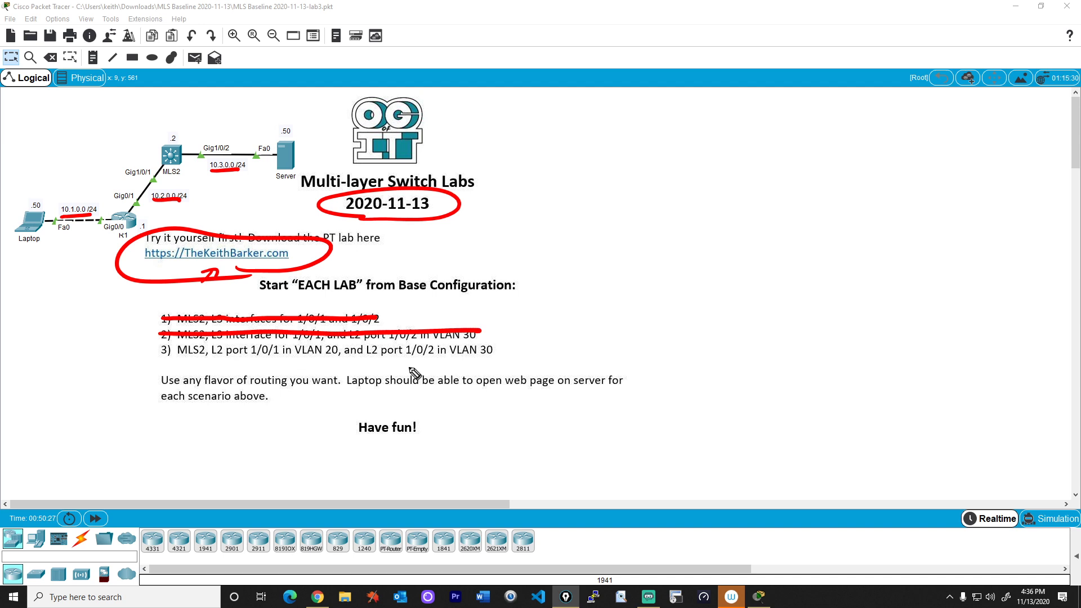
{"action": "mouse_move", "coordinate": [132, 354]}
{"action": "left_mouse_down"}
{"action": "mouse_move", "coordinate": [152, 352]}
{"action": "mouse_move", "coordinate": [145, 359]}
{"action": "left_mouse_up"}
{"action": "left_click_drag", "start_coordinate": [150, 182], "coordinate": [123, 180]}
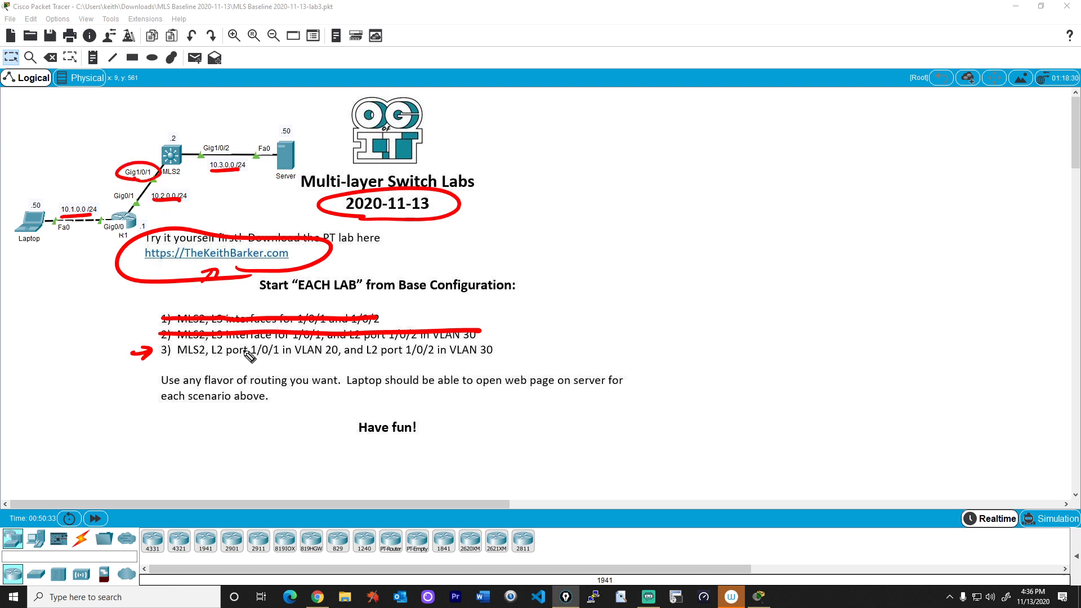
{"action": "left_click_drag", "start_coordinate": [209, 357], "coordinate": [222, 358]}
{"action": "left_click_drag", "start_coordinate": [295, 357], "coordinate": [329, 356]}
- Mark the Gig1/0/2 link with an arrow and label the MLS2 ports with VLANs 20 and 30
{"action": "mouse_move", "coordinate": [239, 121]}
{"action": "left_mouse_down"}
{"action": "mouse_move", "coordinate": [228, 137]}
{"action": "mouse_move", "coordinate": [216, 127]}
{"action": "left_mouse_up"}
{"action": "left_click_drag", "start_coordinate": [230, 109], "coordinate": [234, 124]}
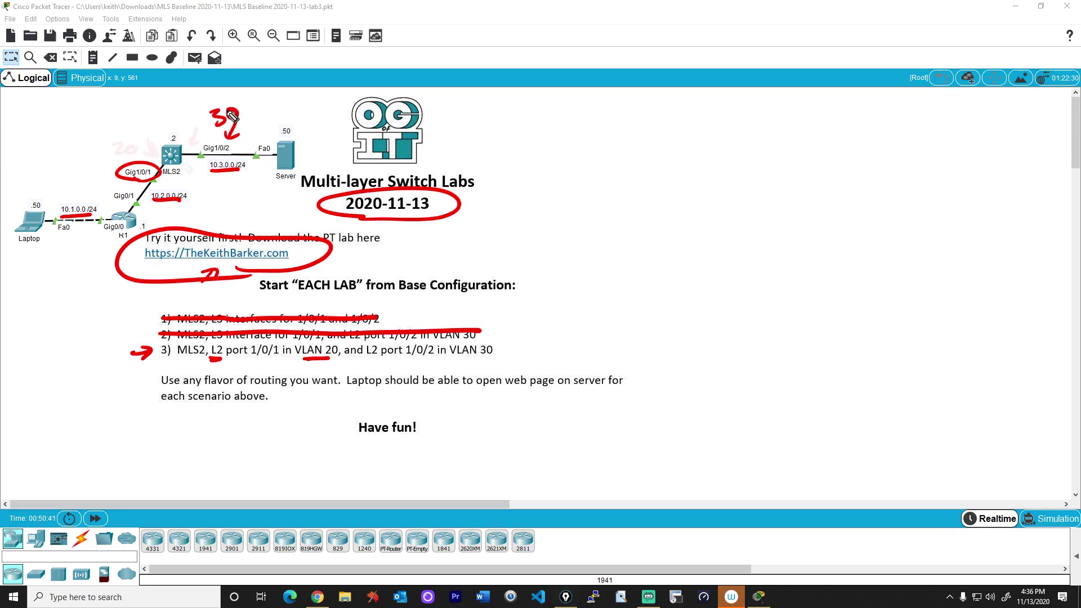
{"action": "left_click_drag", "start_coordinate": [113, 147], "coordinate": [125, 154]}
{"action": "left_click_drag", "start_coordinate": [131, 146], "coordinate": [133, 148]}
{"action": "left_click_drag", "start_coordinate": [145, 140], "coordinate": [155, 155]}
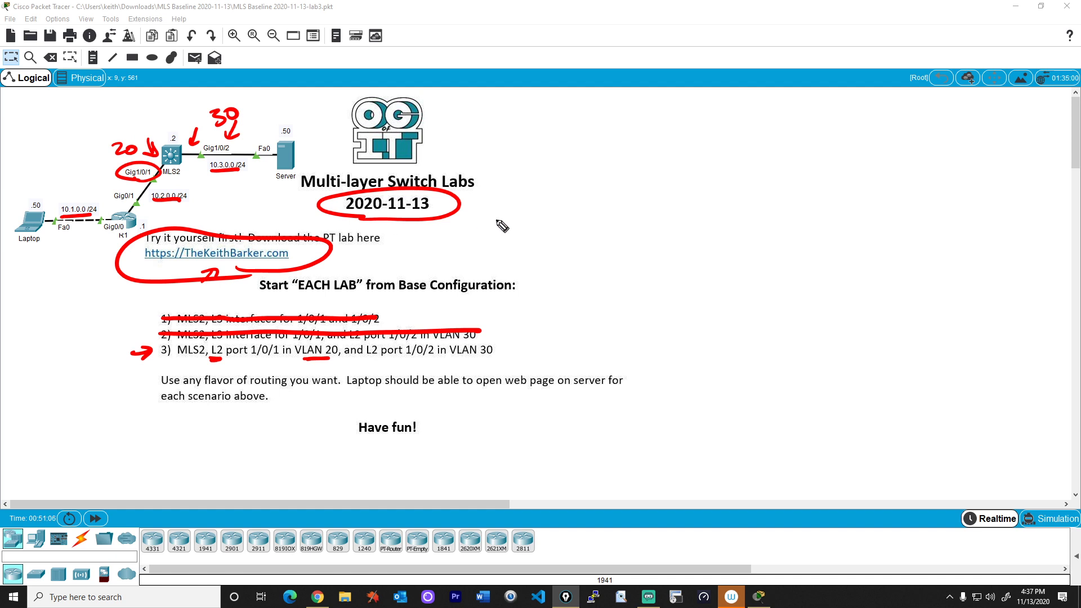
- Write SVI beside the lab date and underline it
{"action": "mouse_move", "coordinate": [595, 203]}
{"action": "left_mouse_down"}
{"action": "mouse_move", "coordinate": [566, 218]}
{"action": "mouse_move", "coordinate": [575, 239]}
{"action": "mouse_move", "coordinate": [635, 227]}
{"action": "mouse_move", "coordinate": [671, 196]}
{"action": "left_mouse_up"}
{"action": "mouse_move", "coordinate": [658, 198]}
{"action": "left_mouse_down"}
{"action": "mouse_move", "coordinate": [661, 235]}
{"action": "mouse_move", "coordinate": [681, 234]}
{"action": "left_mouse_up"}
{"action": "left_click_drag", "start_coordinate": [571, 266], "coordinate": [709, 248]}
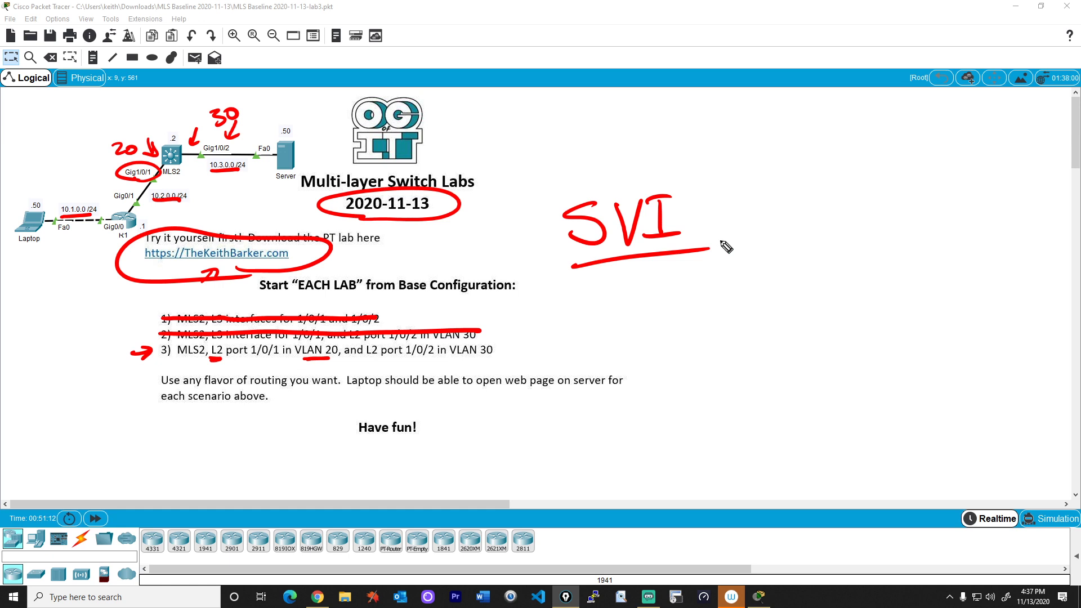
- Draw arrows toward the VLAN 20 and 30 ports and one pointing up at the Laptop
{"action": "left_click_drag", "start_coordinate": [130, 100], "coordinate": [131, 121]}
{"action": "left_click_drag", "start_coordinate": [122, 112], "coordinate": [136, 111]}
{"action": "mouse_move", "coordinate": [196, 87]}
{"action": "left_mouse_down"}
{"action": "mouse_move", "coordinate": [204, 103]}
{"action": "mouse_move", "coordinate": [206, 93]}
{"action": "left_mouse_up"}
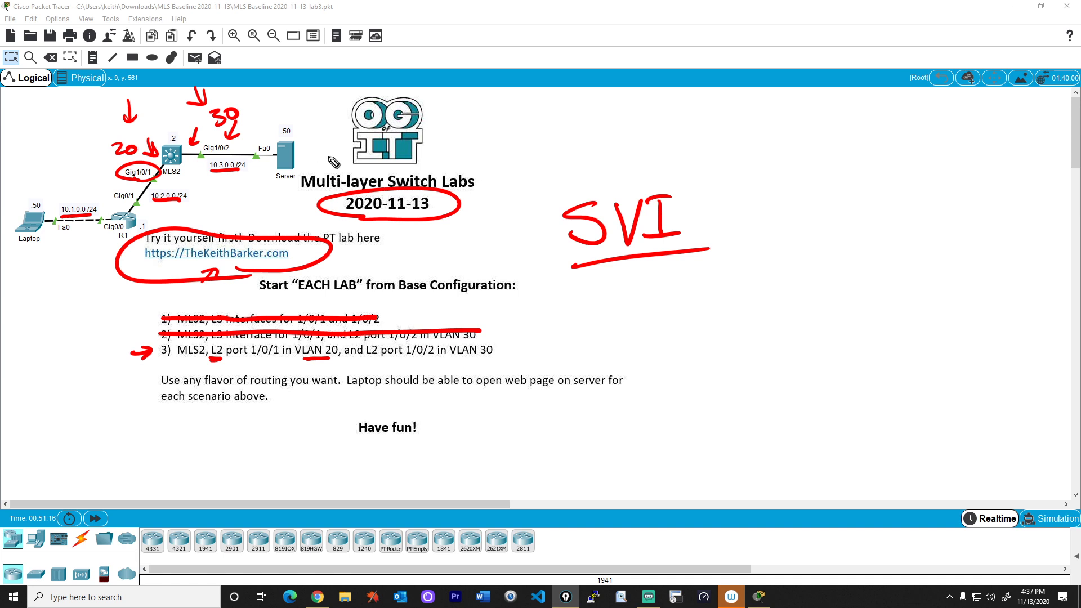
{"action": "left_click_drag", "start_coordinate": [37, 299], "coordinate": [35, 259]}
{"action": "left_click_drag", "start_coordinate": [27, 273], "coordinate": [47, 270]}
- Draw another red arrow near the top of the diagram
{"action": "left_click_drag", "start_coordinate": [318, 101], "coordinate": [304, 120]}
{"action": "left_click_drag", "start_coordinate": [304, 110], "coordinate": [314, 121]}
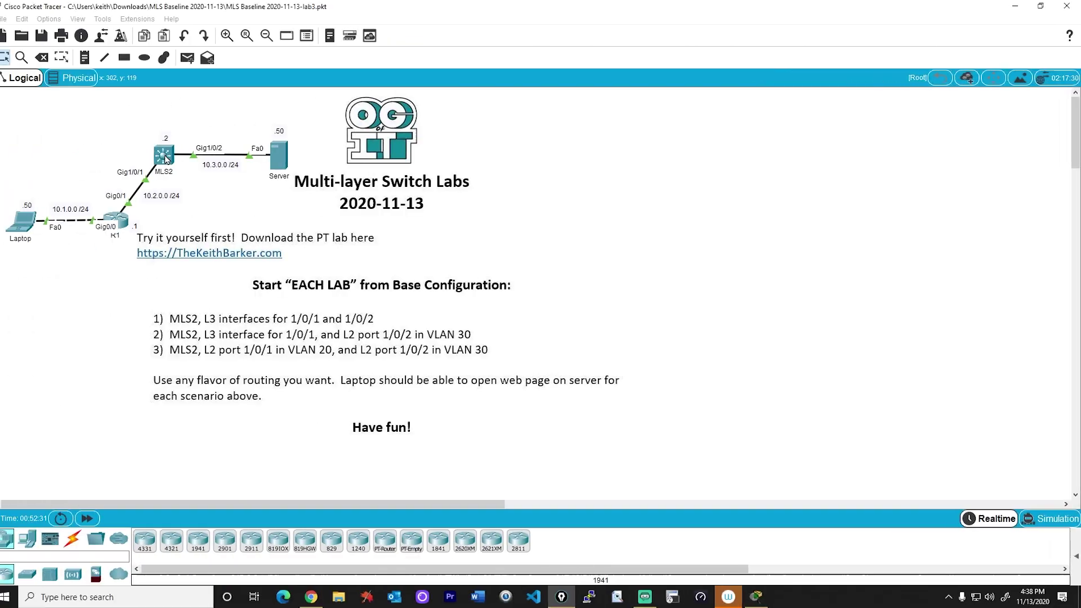
- Open the MLS2 device window, snap it to the right half, and show its CLI
{"action": "left_click", "coordinate": [171, 155]}
{"action": "left_click_drag", "start_coordinate": [551, 133], "coordinate": [657, 128]}
{"action": "key", "text": "super+Right"}
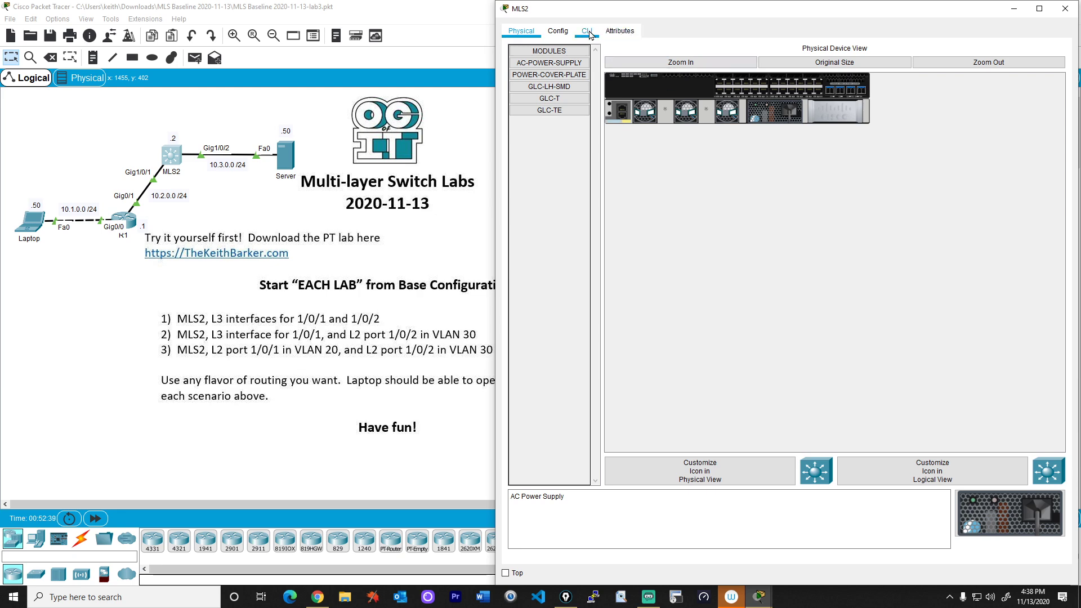
{"action": "left_click", "coordinate": [587, 31]}
- Run show ip int brief on MLS2 and page through the full interface list
{"action": "key", "text": "Return"}
{"action": "key", "text": "Return"}
{"action": "key", "text": "Return"}
{"action": "key", "text": "Return"}
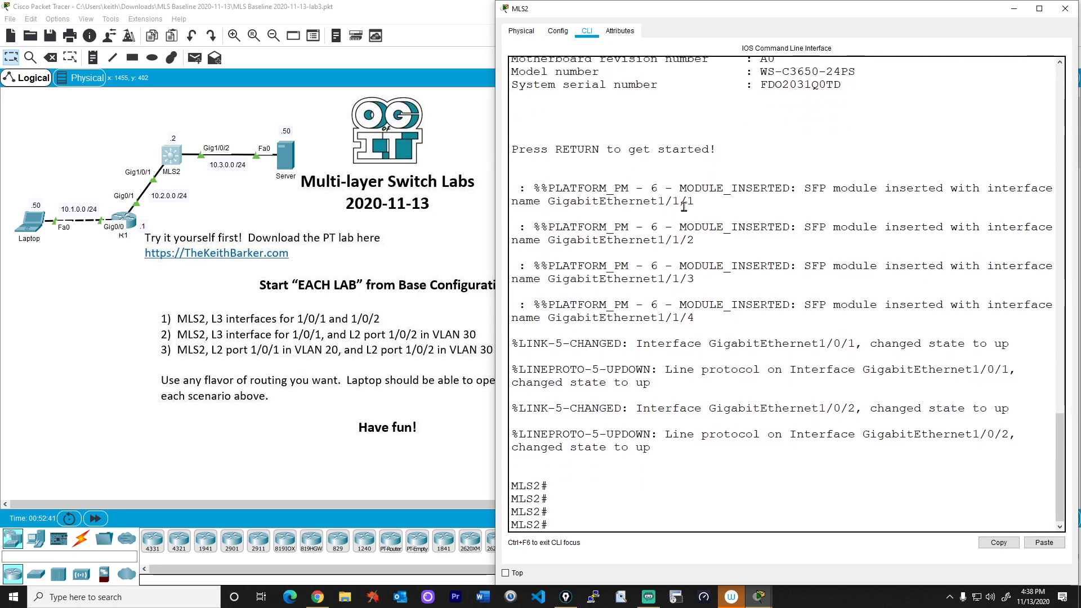
{"action": "type", "text": "show ip int bri"}
{"action": "key", "text": "Return"}
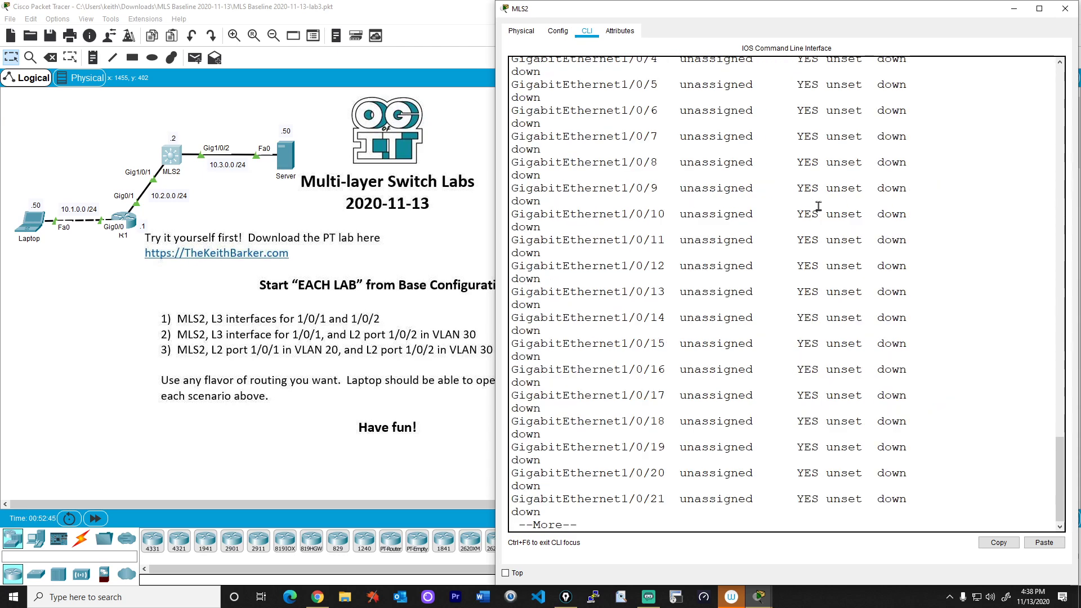
{"action": "left_click_drag", "start_coordinate": [493, 336], "coordinate": [400, 336]}
{"action": "key", "text": "space"}
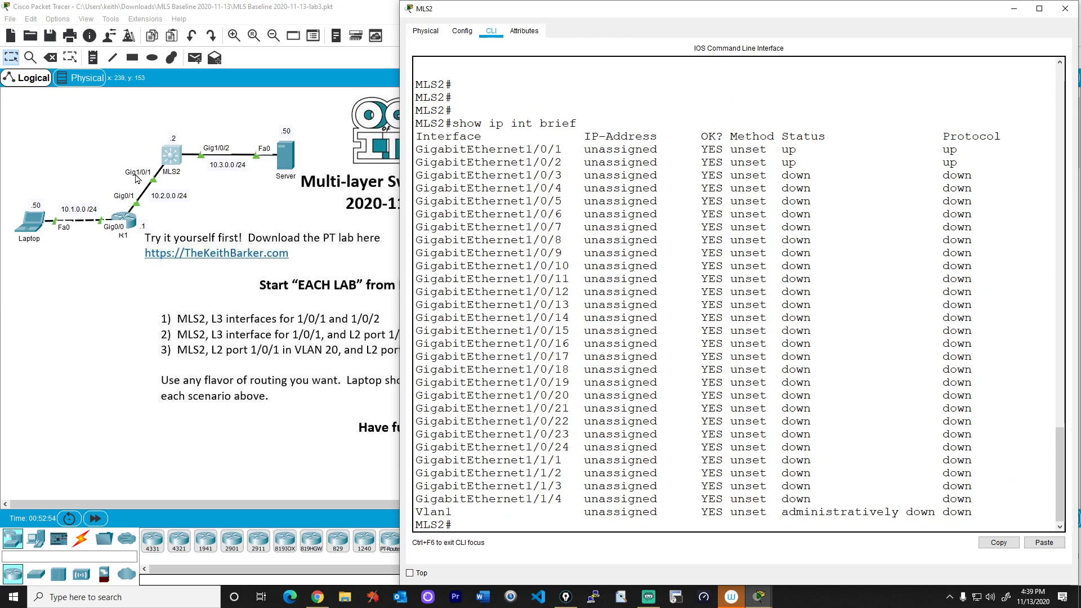
- Make Gig1/0/1 an access port in VLAN 20
{"action": "type", "text": "conf t"}
{"action": "key", "text": "Return"}
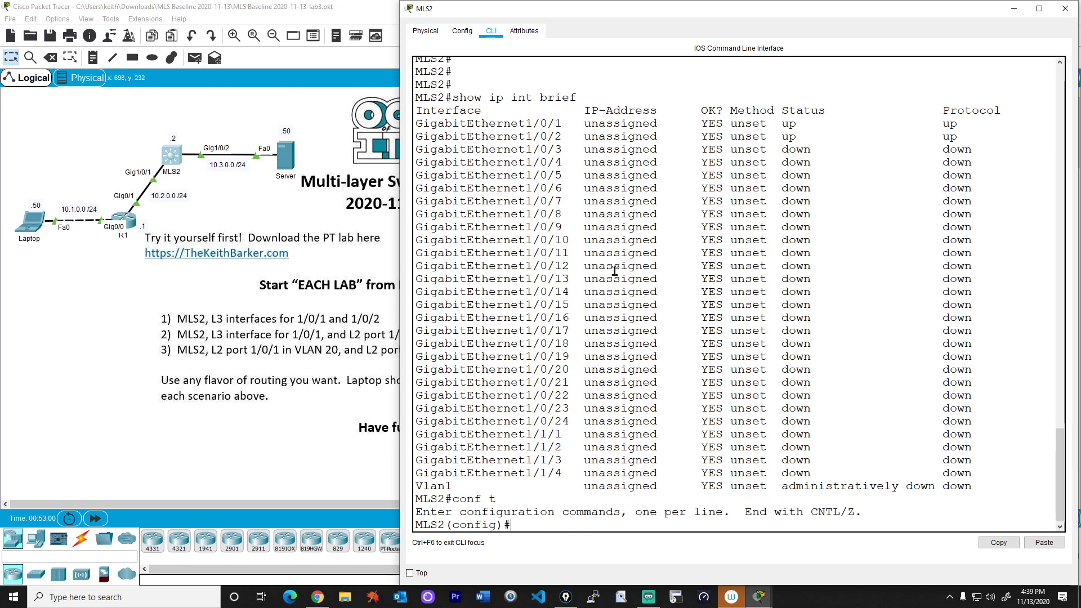
{"action": "type", "text": "int gig 1/0/1"}
{"action": "key", "text": "Return"}
{"action": "type", "text": "sw"}
{"action": "key", "text": "Tab"}
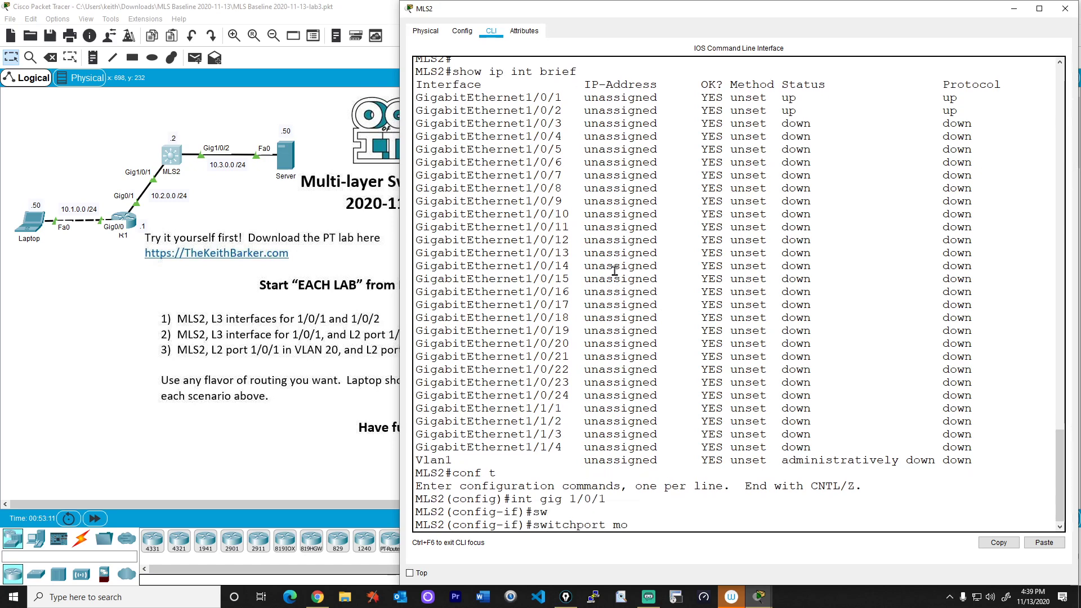
{"action": "type", "text": "mode acce"}
{"action": "key", "text": "Tab"}
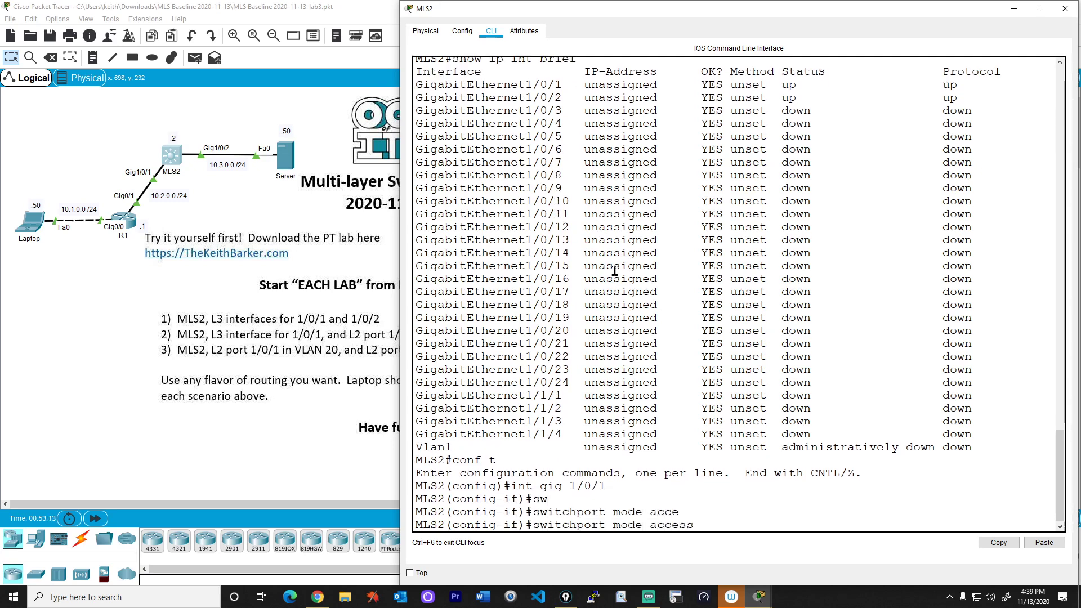
{"action": "key", "text": "Return"}
{"action": "type", "text": "sw"}
{"action": "key", "text": "Tab"}
{"action": "type", "text": "acce"}
{"action": "key", "text": "Tab"}
{"action": "type", "text": "vlan 20"}
{"action": "key", "text": "Return"}
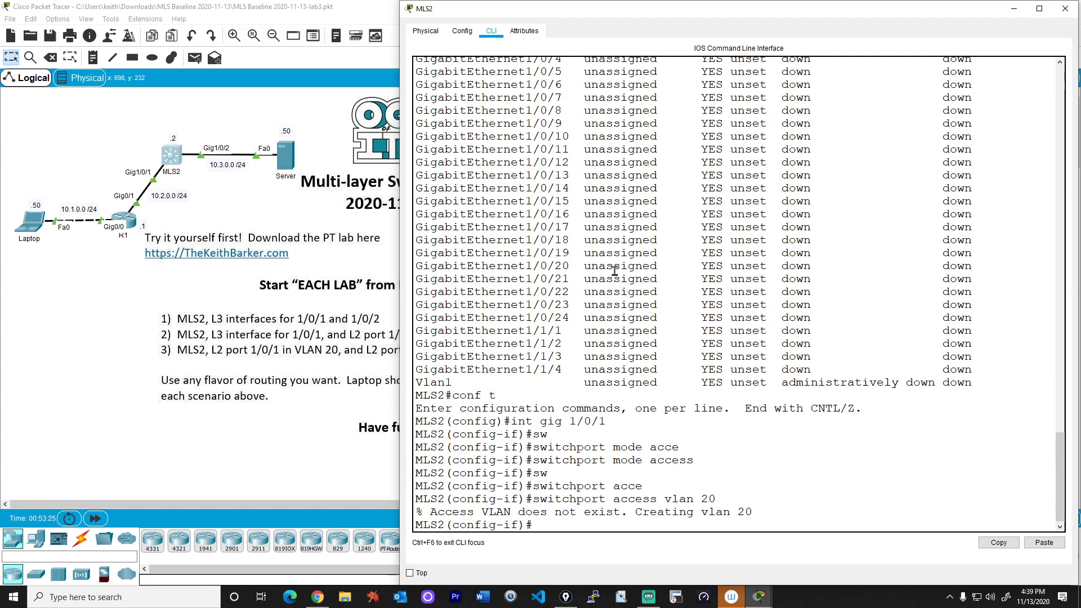
- Make Gig1/0/2 an access port in VLAN 30
{"action": "type", "text": "exit"}
{"action": "key", "text": "Return"}
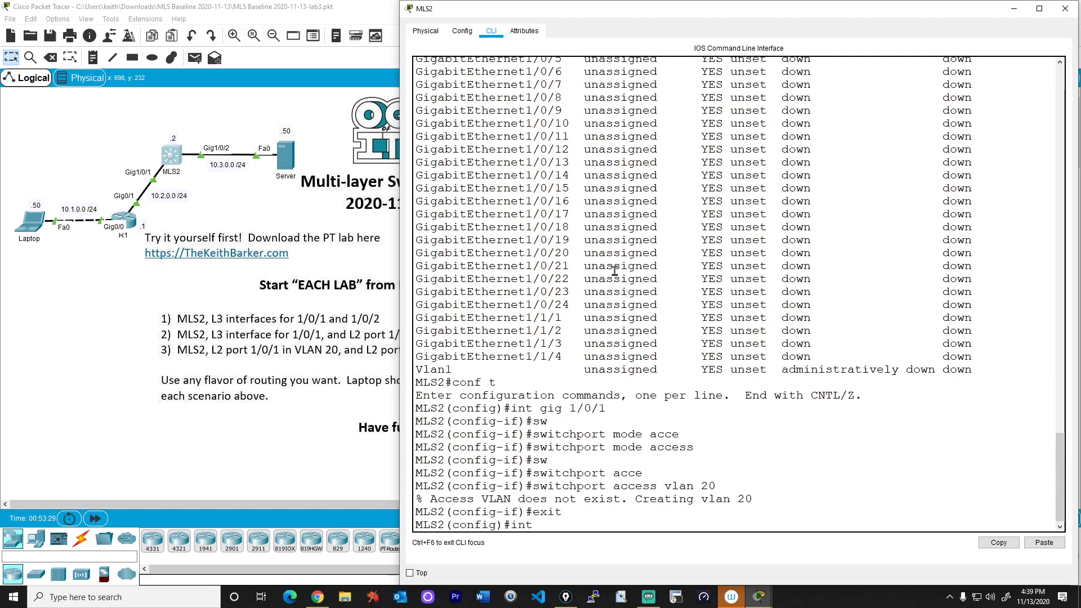
{"action": "type", "text": "int gig 1/0/2"}
{"action": "key", "text": "Return"}
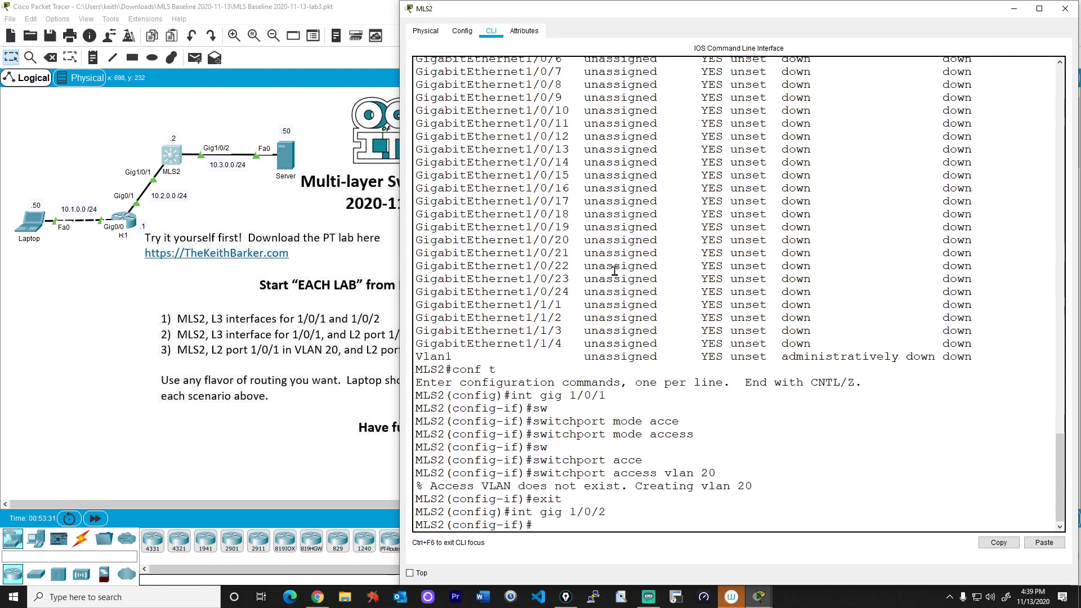
{"action": "type", "text": "switchport mode access"}
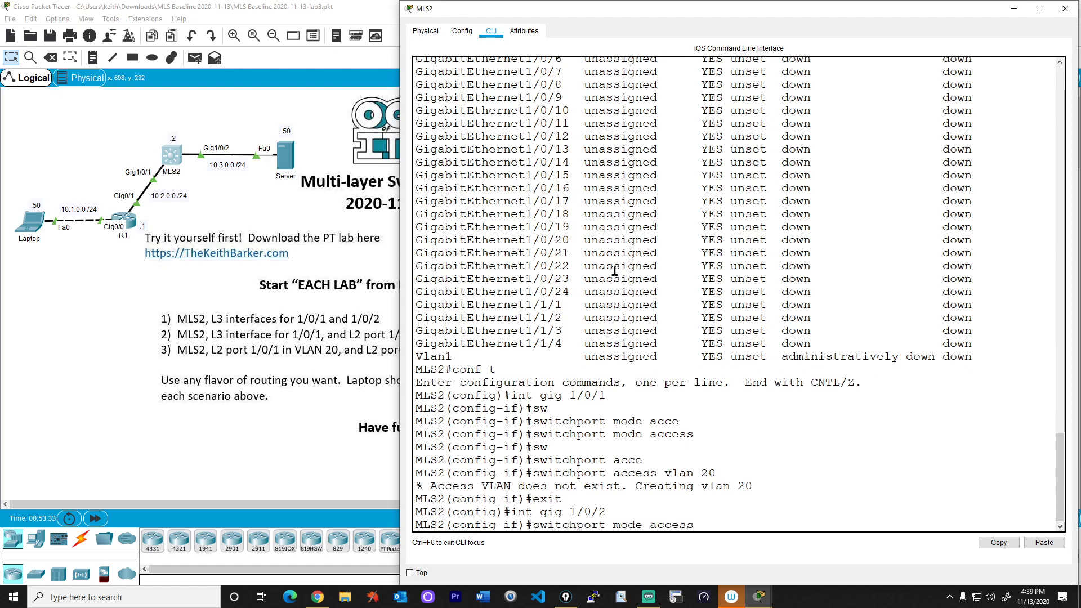
{"action": "key", "text": "Return"}
{"action": "key", "text": "Up"}
{"action": "key", "text": "Up"}
{"action": "key", "text": "Up"}
{"action": "key", "text": "Up"}
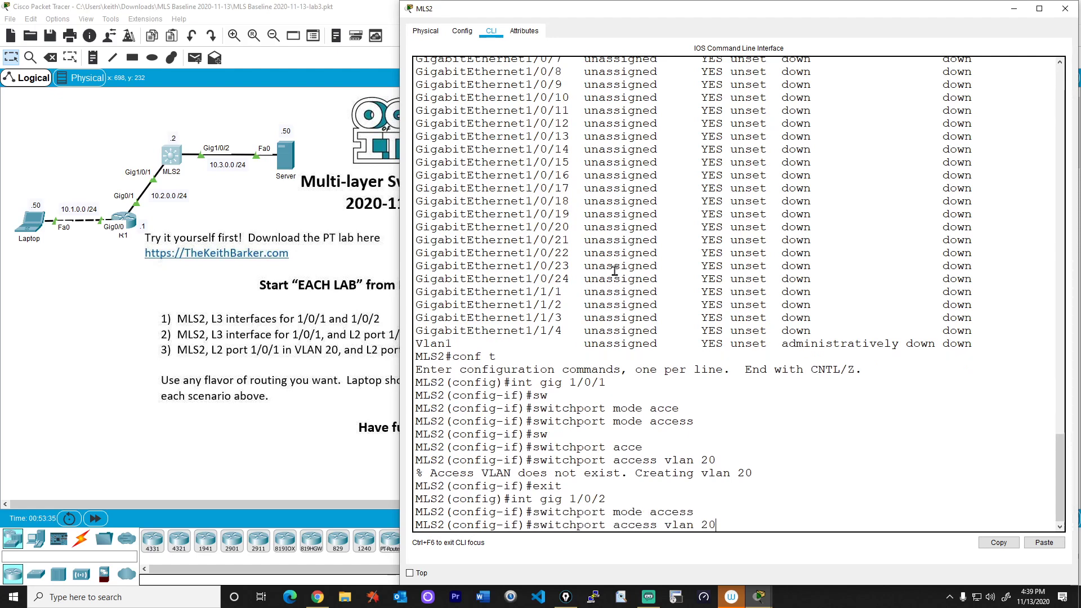
{"action": "type", "text": "30"}
{"action": "key", "text": "Return"}
- Leave configuration mode and display the interface status table
{"action": "type", "text": "en"}
{"action": "key", "text": "Return"}
{"action": "key", "text": "Return"}
{"action": "type", "text": "end"}
{"action": "key", "text": "Return"}
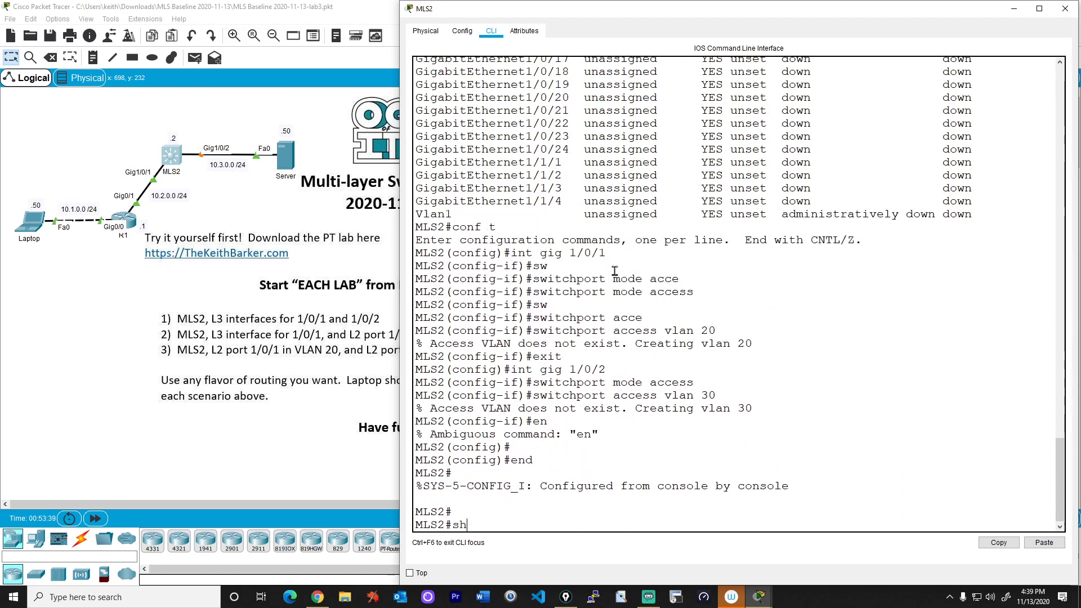
{"action": "key", "text": "BackSpace"}
{"action": "type", "text": "atus"}
{"action": "key", "text": "Return"}
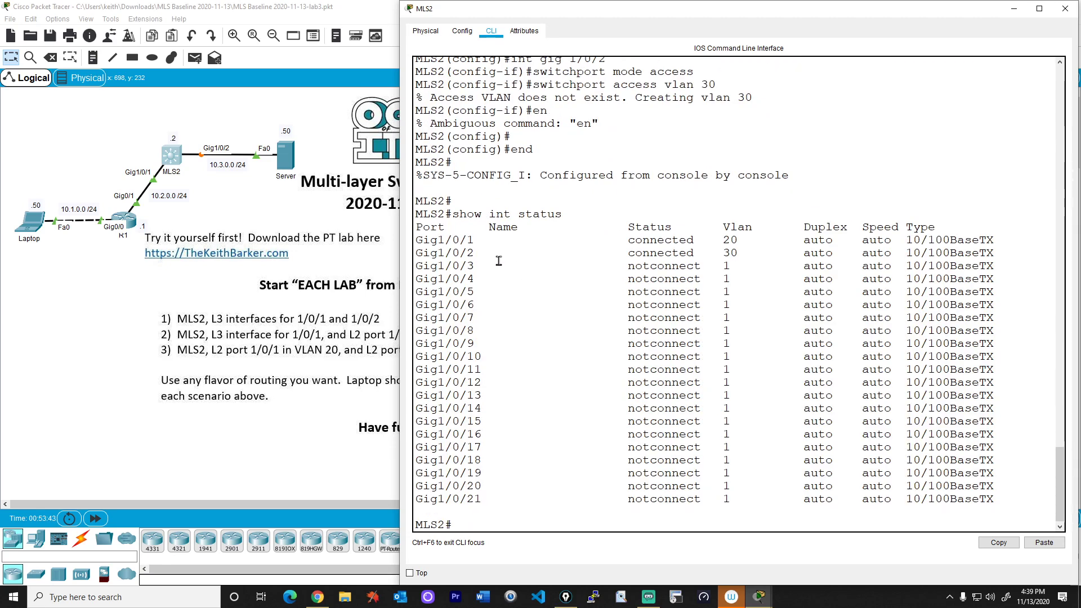
- Check the Gig1/0/1 and Gig1/0/2 status rows, then show MLS2's empty routing table
{"action": "left_click_drag", "start_coordinate": [414, 241], "coordinate": [1003, 253]}
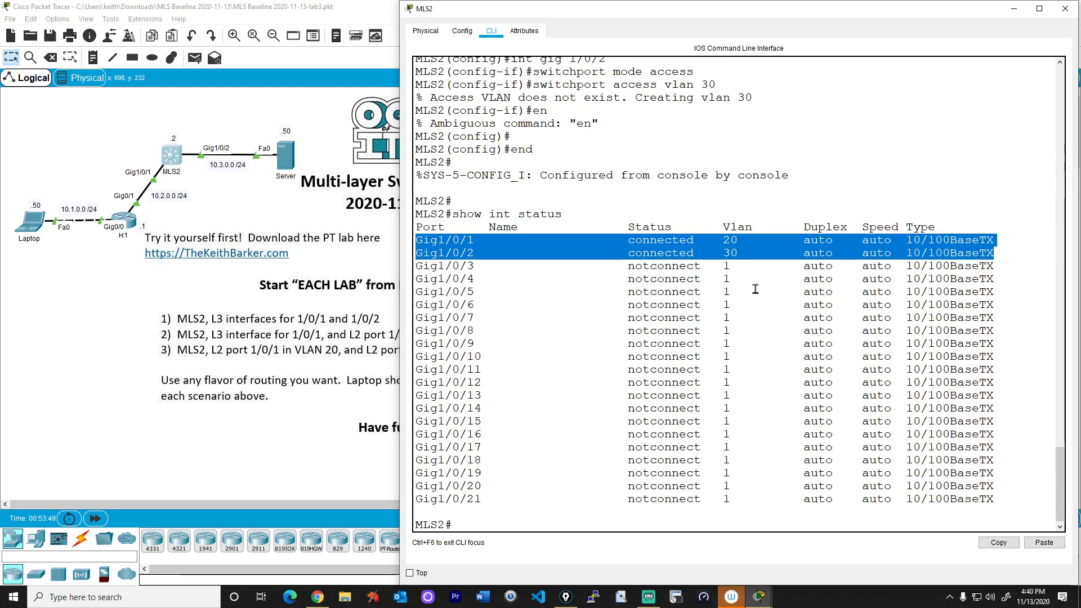
{"action": "left_click", "coordinate": [685, 306]}
{"action": "key", "text": "Return"}
{"action": "key", "text": "Return"}
{"action": "key", "text": "Return"}
{"action": "type", "text": "show ip route"}
{"action": "key", "text": "Return"}
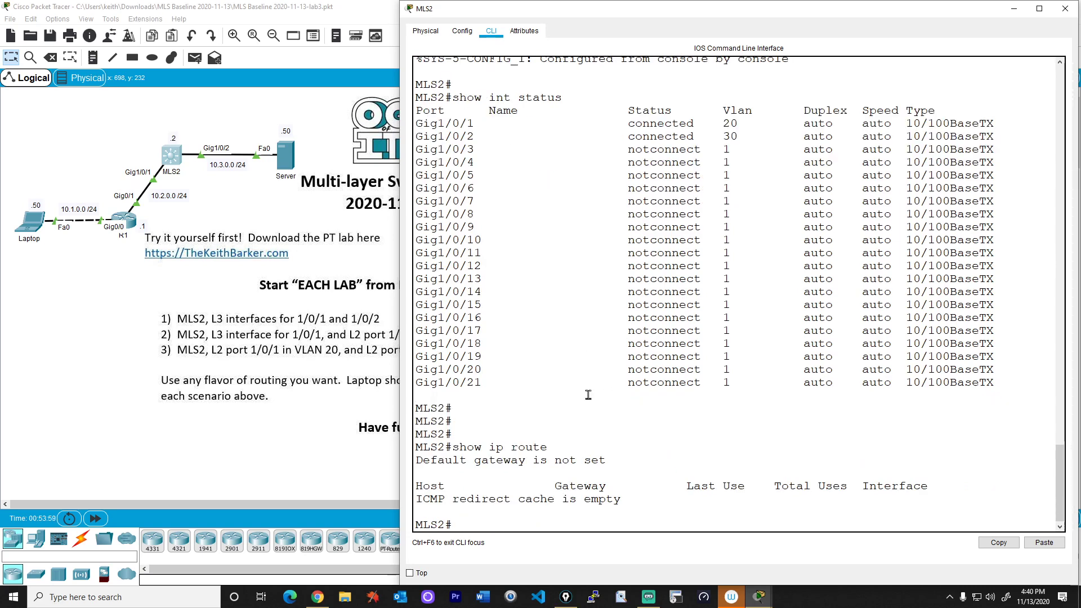
- Enable ip routing on MLS2 and recheck the routing table with show ip route
{"action": "type", "text": "conf t"}
{"action": "key", "text": "Return"}
{"action": "type", "text": "ip routi"}
{"action": "key", "text": "Tab"}
{"action": "key", "text": "Return"}
{"action": "type", "text": "end"}
{"action": "key", "text": "Return"}
{"action": "key", "text": "Return"}
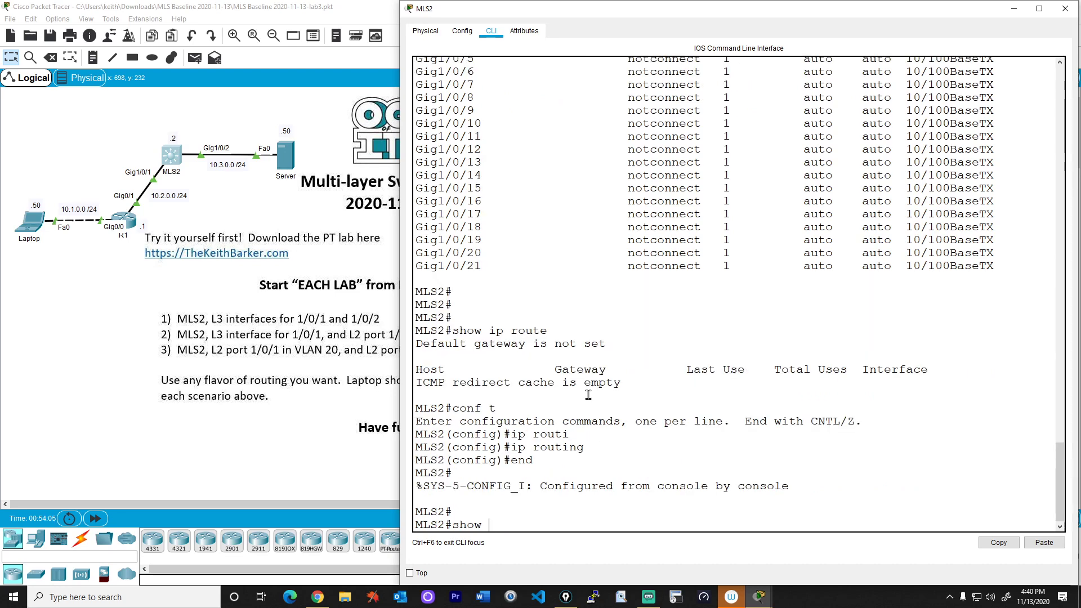
{"action": "type", "text": "show ip route"}
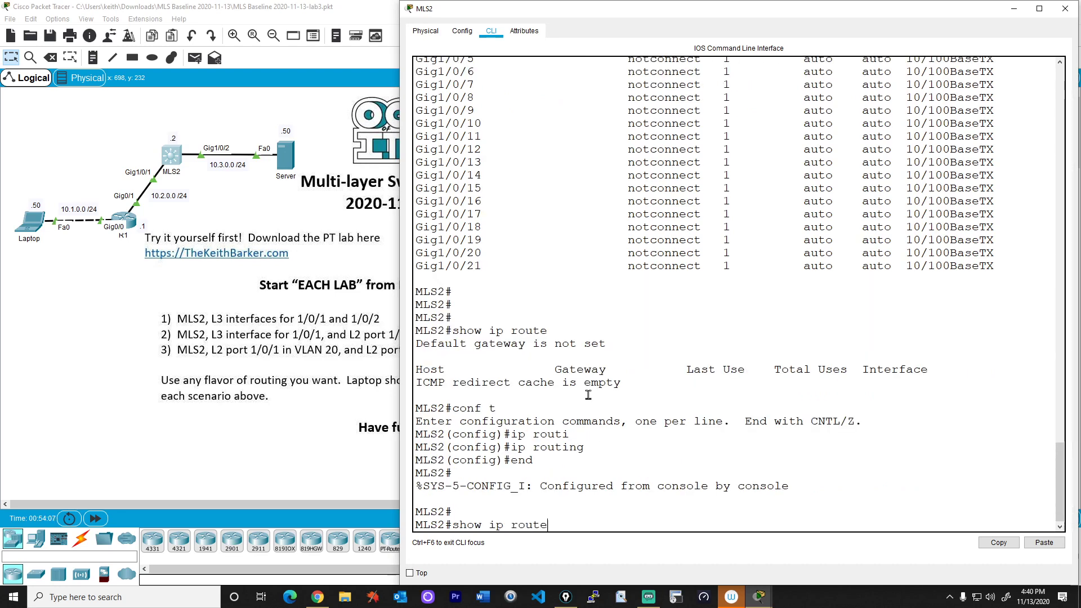
{"action": "key", "text": "Return"}
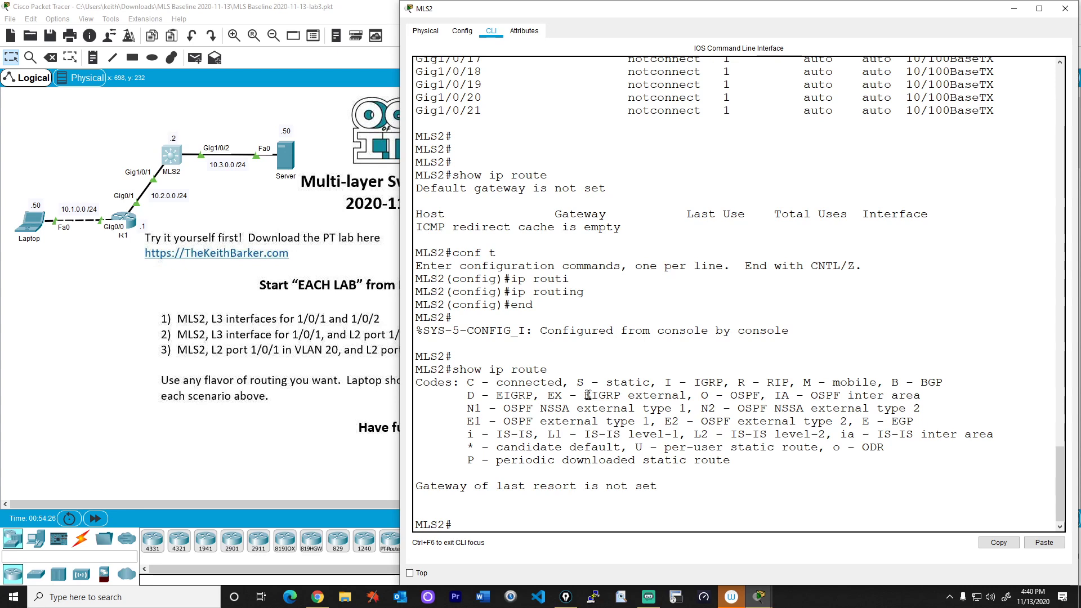
- Create interface VLAN 20 with address 10.2.0.2 255.255.255.0
{"action": "type", "text": "conf t"}
{"action": "key", "text": "Return"}
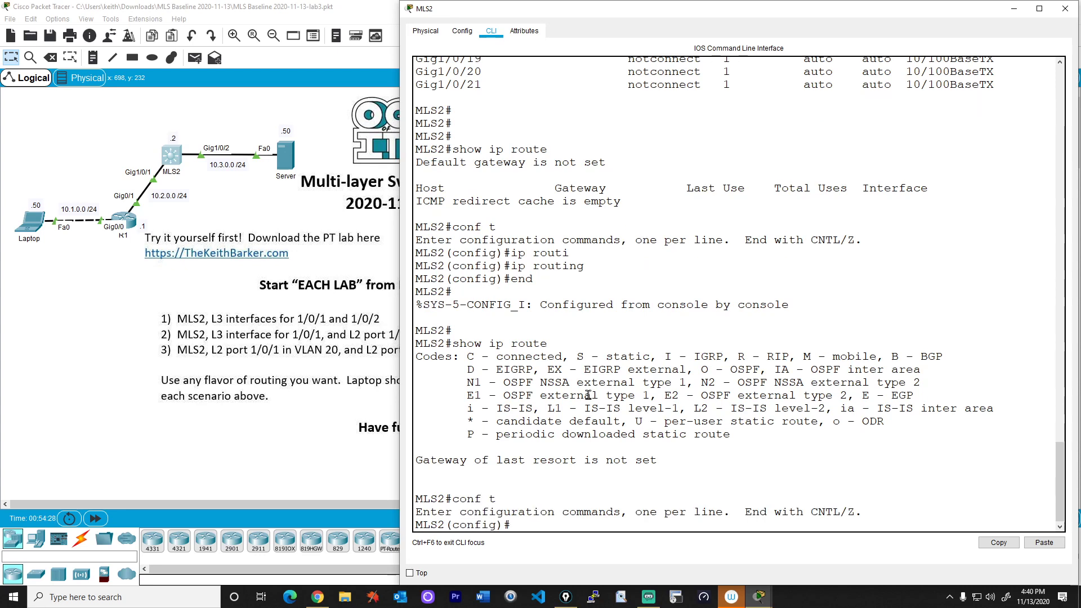
{"action": "type", "text": "int"}
{"action": "key", "text": "Tab"}
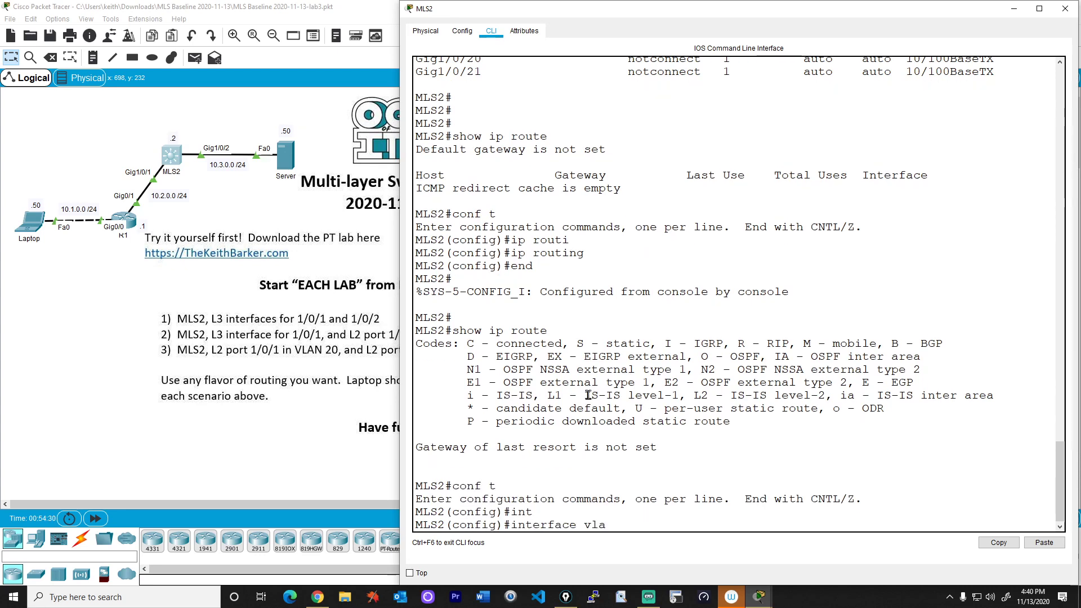
{"action": "type", "text": "vlan 20"}
{"action": "key", "text": "Return"}
{"action": "type", "text": "ip add"}
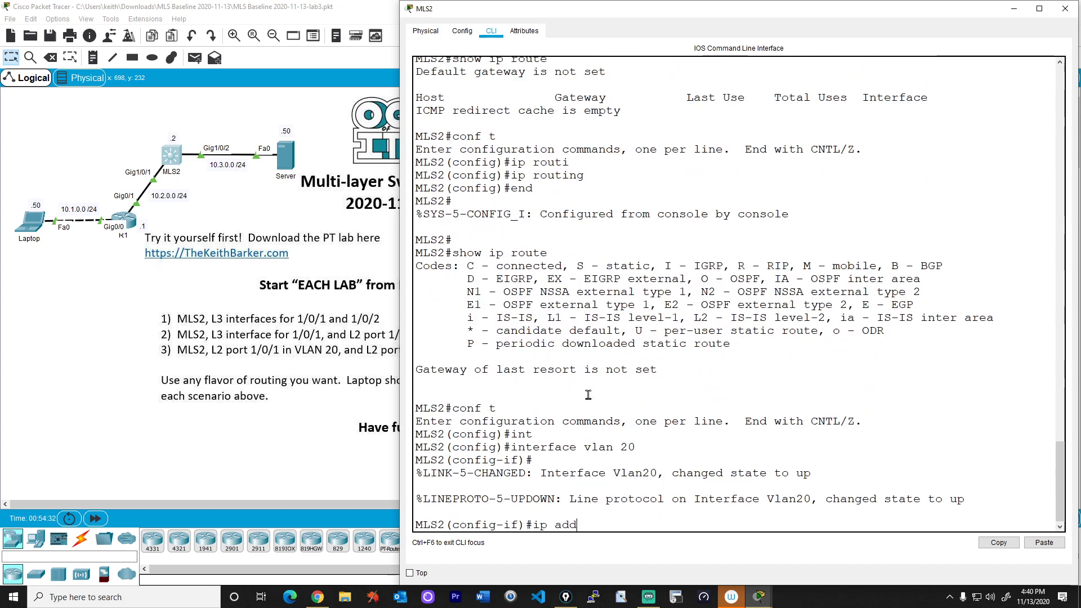
{"action": "type", "text": " 10.2.0.2 255.255."}
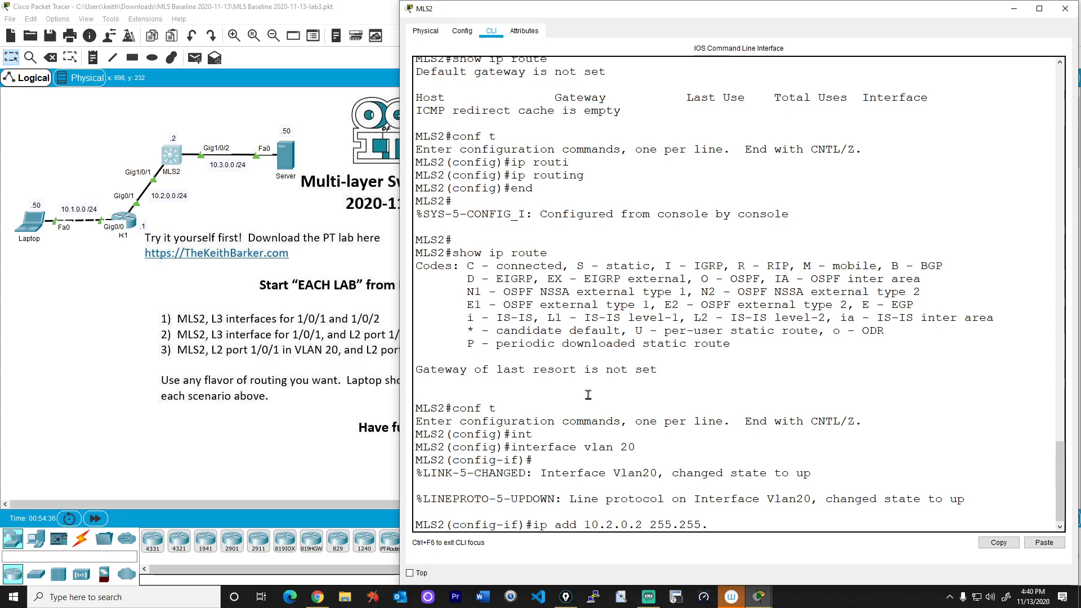
{"action": "type", "text": "255.0"}
{"action": "key", "text": "Return"}
{"action": "type", "text": "exit"}
{"action": "key", "text": "Return"}
- Create interface VLAN 30 with address 10.3.0.2 255.255.255.0 and leave configuration mode
{"action": "type", "text": "int"}
{"action": "key", "text": "Tab"}
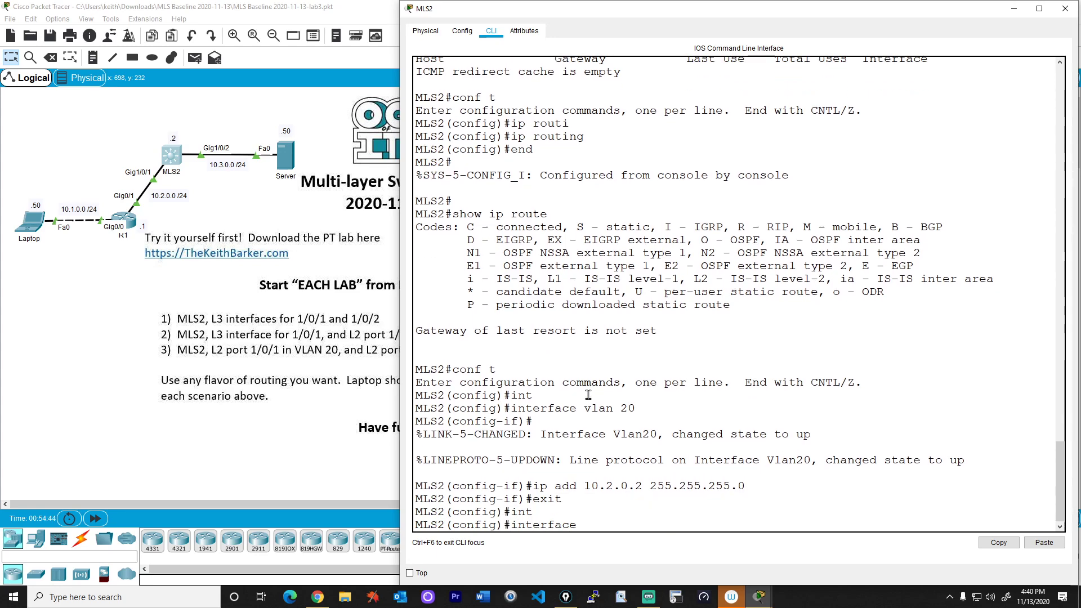
{"action": "type", "text": "vlan 30"}
{"action": "key", "text": "Return"}
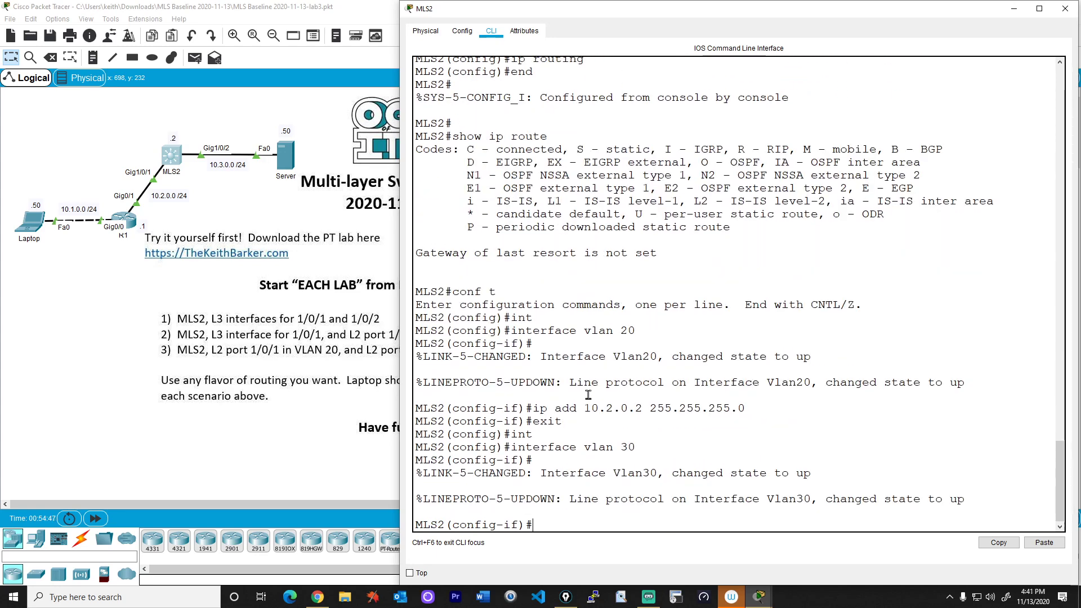
{"action": "type", "text": "ip add"}
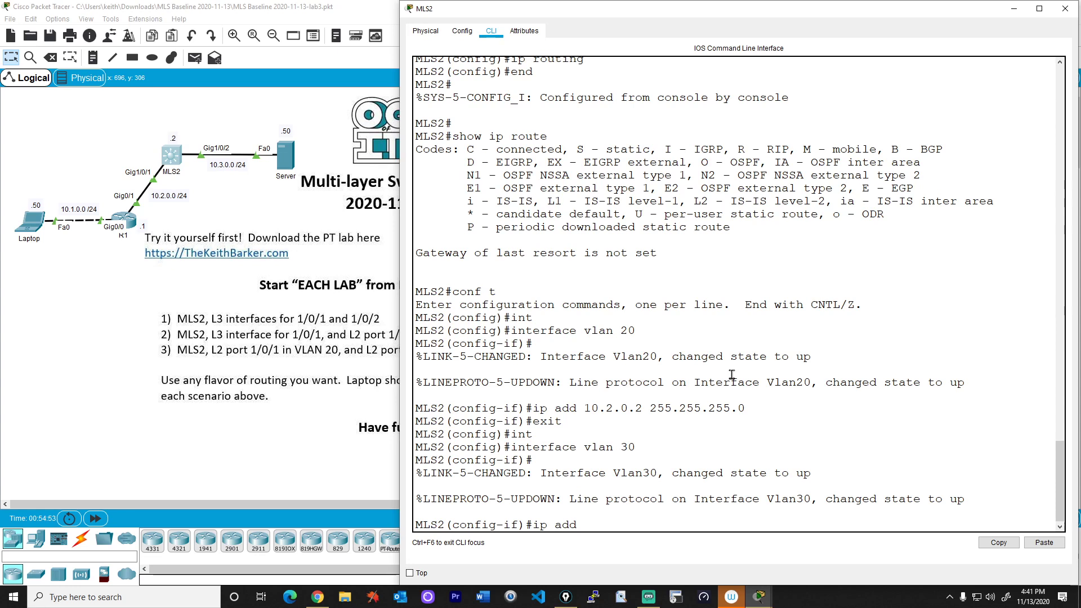
{"action": "key", "text": "Tab"}
{"action": "type", "text": "10.3.0.2 255.255.255.0"}
{"action": "key", "text": "Return"}
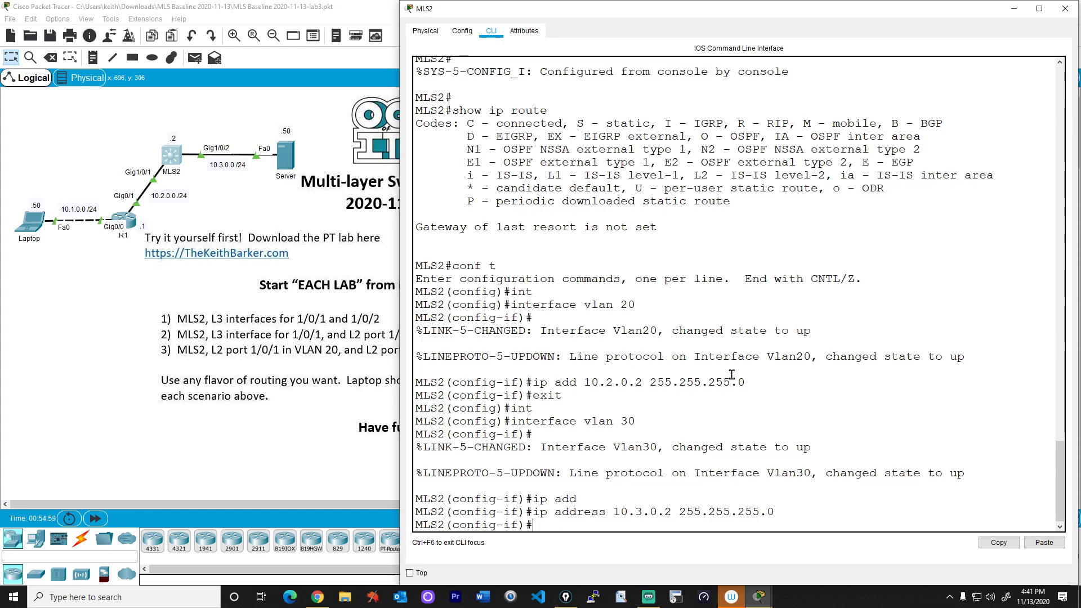
{"action": "type", "text": "end"}
{"action": "key", "text": "Return"}
{"action": "type", "text": "show"}
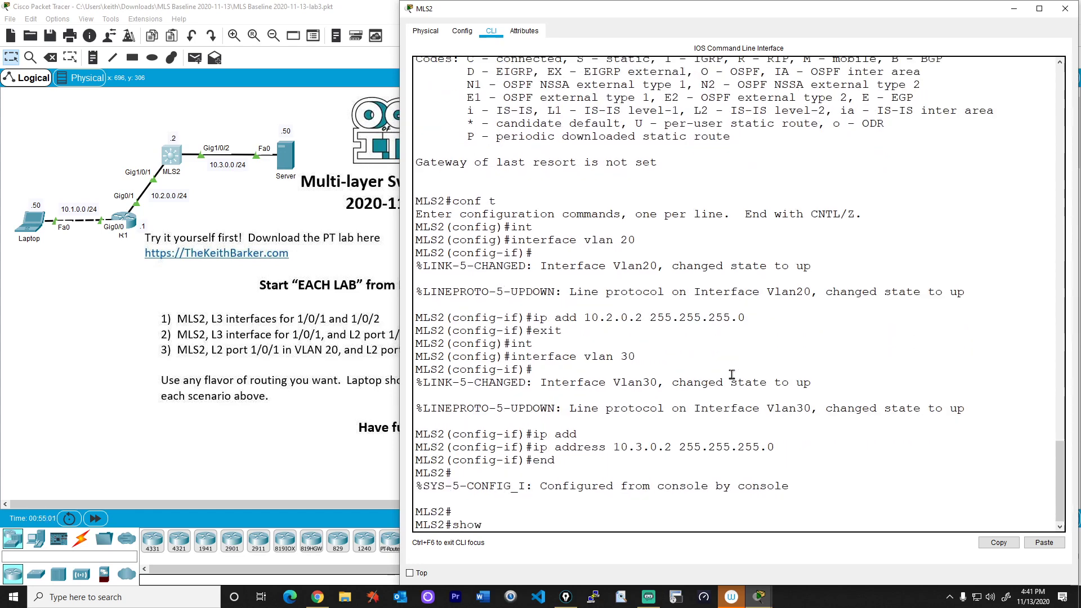
{"action": "type", "text": " ip int brief"}
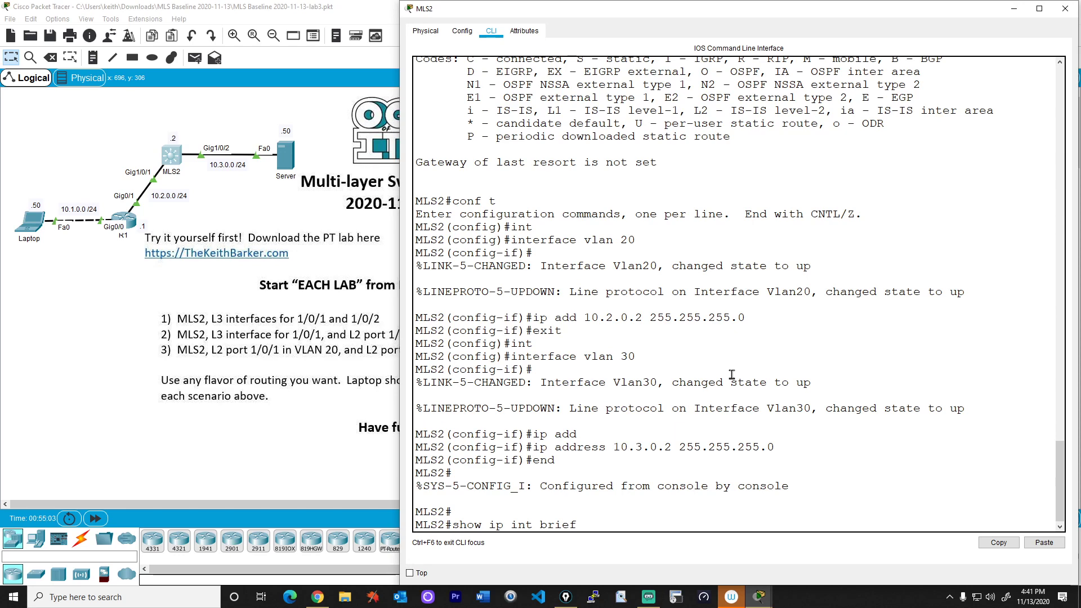
{"action": "type", "text": " | exc"}
- Run show ip int brief | exclude una to confirm Vlan20 and Vlan30 are up
{"action": "key", "text": "Tab"}
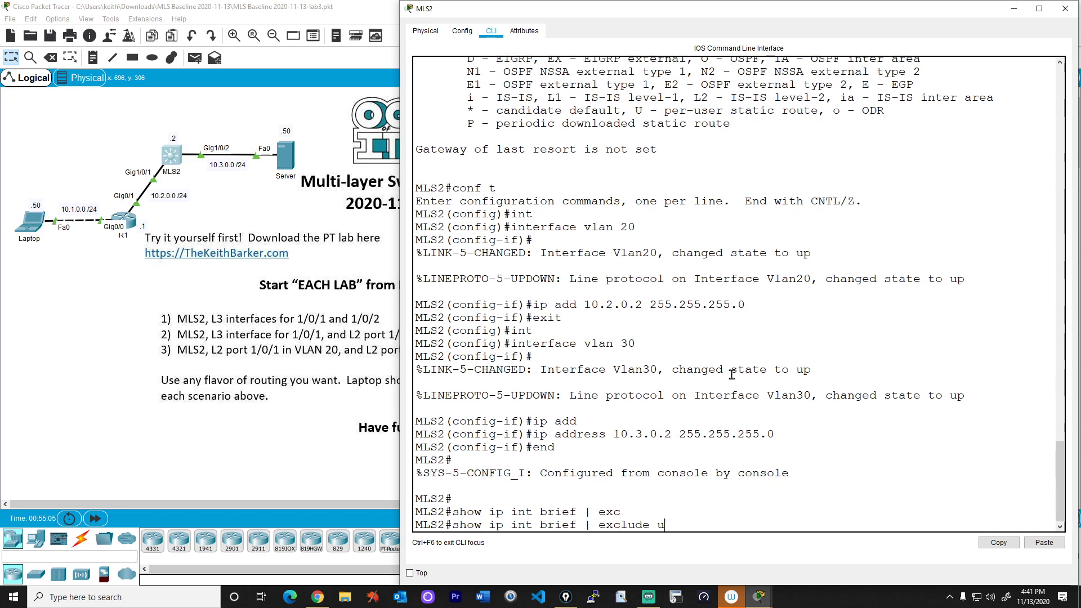
{"action": "type", "text": "una"}
{"action": "key", "text": "Return"}
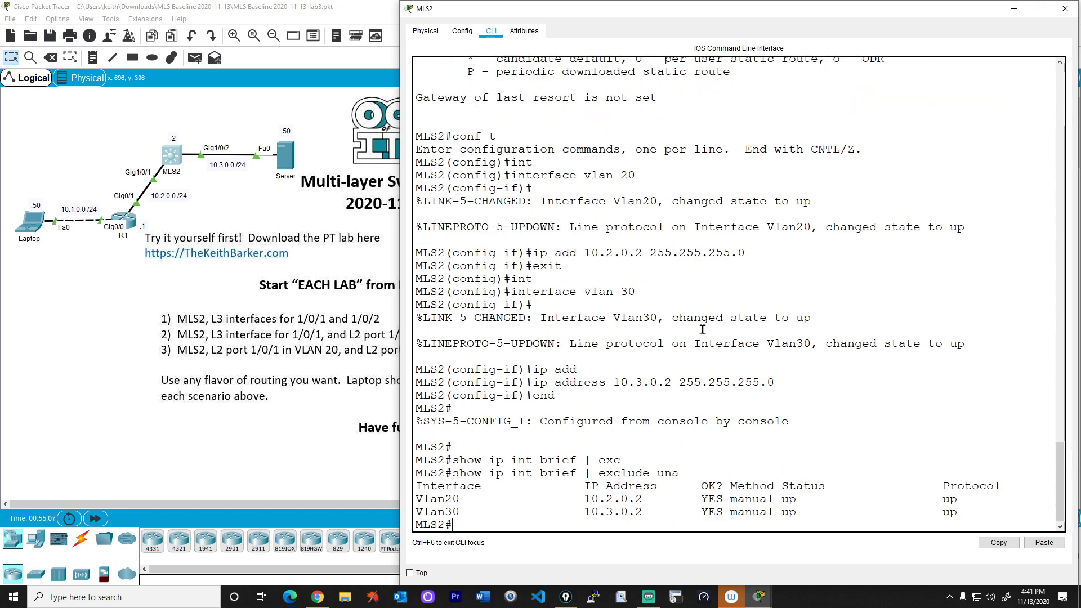
{"action": "left_click_drag", "start_coordinate": [417, 498], "coordinate": [964, 512]}
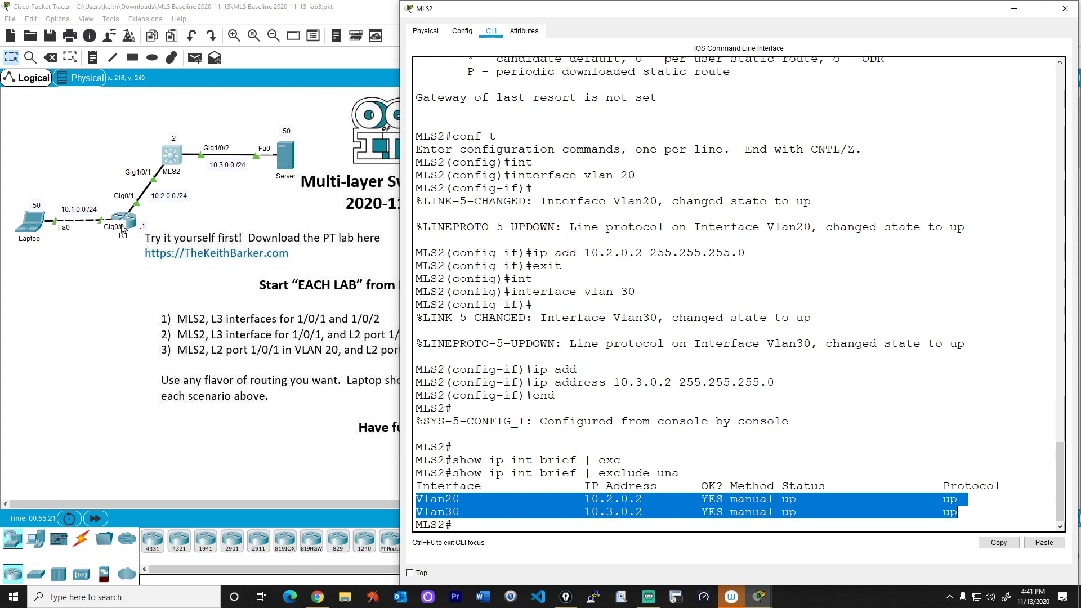
{"action": "left_click_drag", "start_coordinate": [599, 292], "coordinate": [607, 291]}
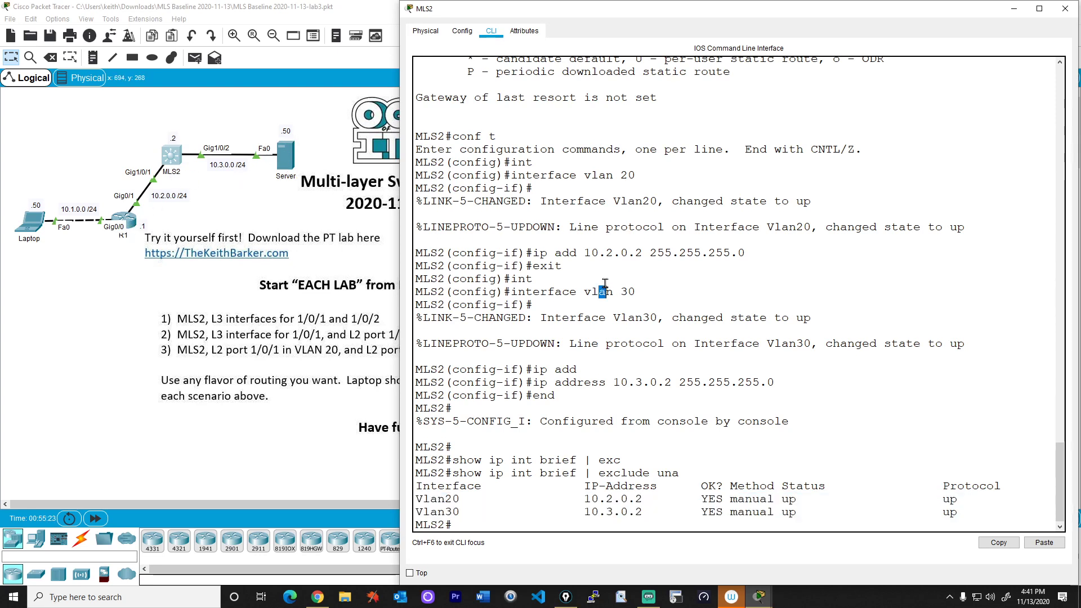
- Ping the server 10.3.0.50 and R1 10.2.0.1, twice each
{"action": "type", "text": "ping 10.3.0.50"}
{"action": "key", "text": "Return"}
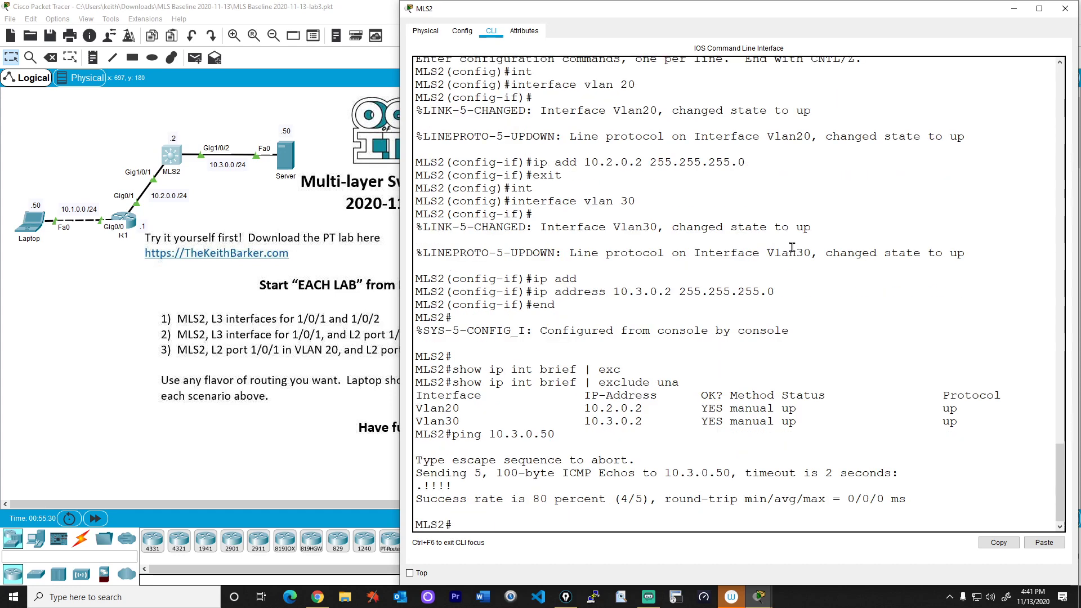
{"action": "key", "text": "Up"}
{"action": "key", "text": "Return"}
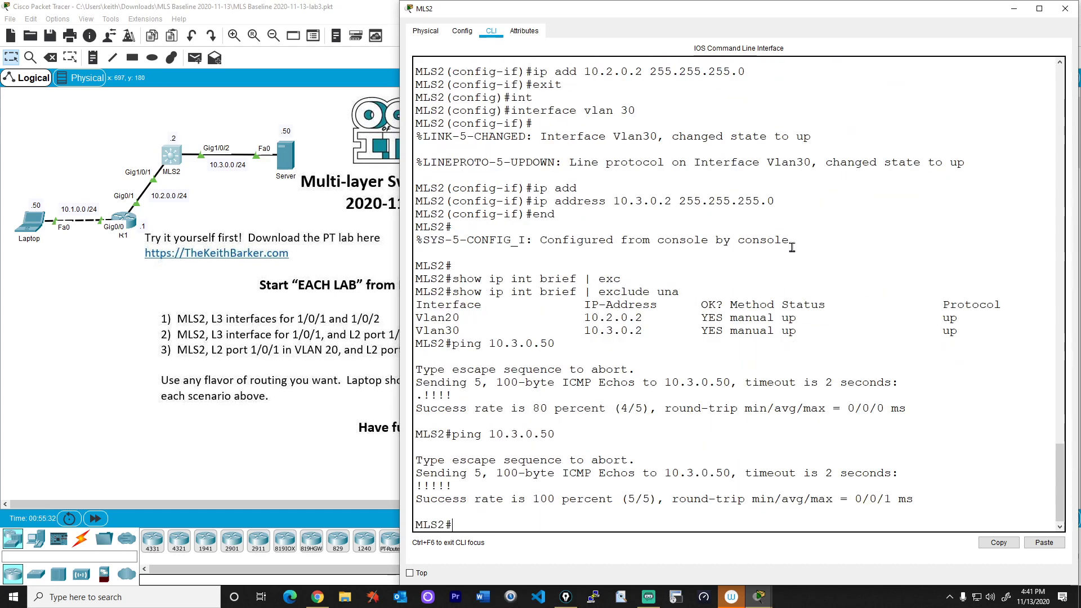
{"action": "type", "text": "ping 10.2.0.1"}
{"action": "key", "text": "Return"}
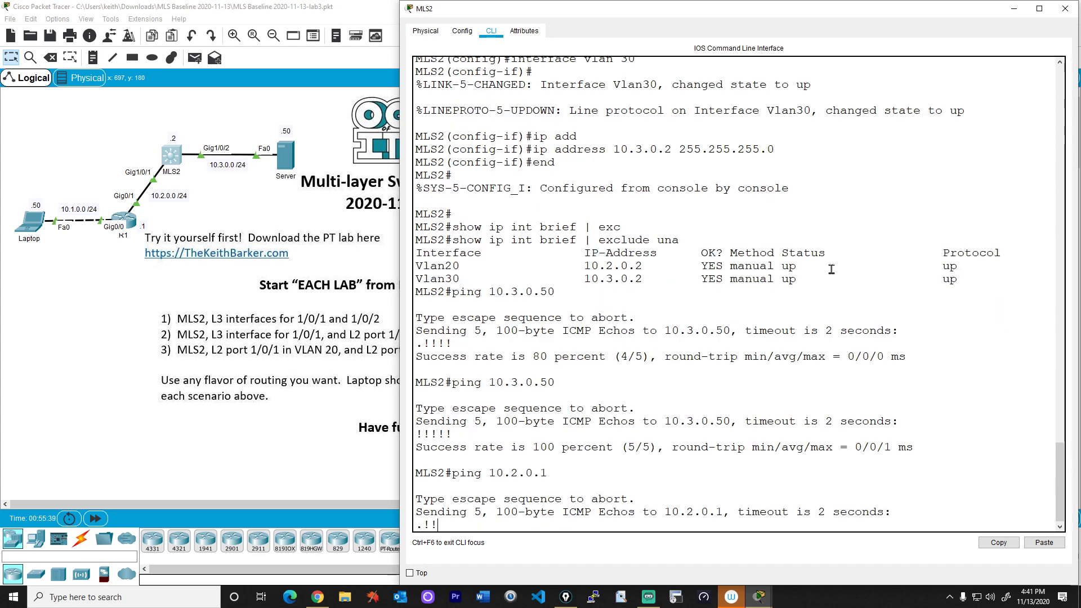
{"action": "key", "text": "Up"}
{"action": "key", "text": "Return"}
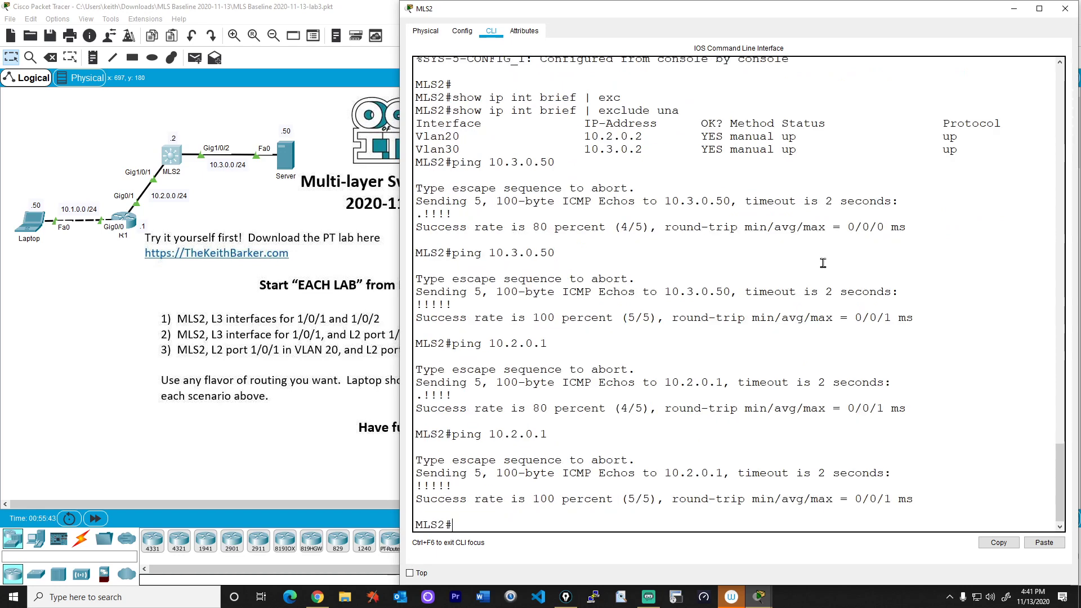
- Show MLS2's routing table with both connected subnets
{"action": "type", "text": "show ip rout"}
{"action": "key", "text": "Tab"}
{"action": "key", "text": "Return"}
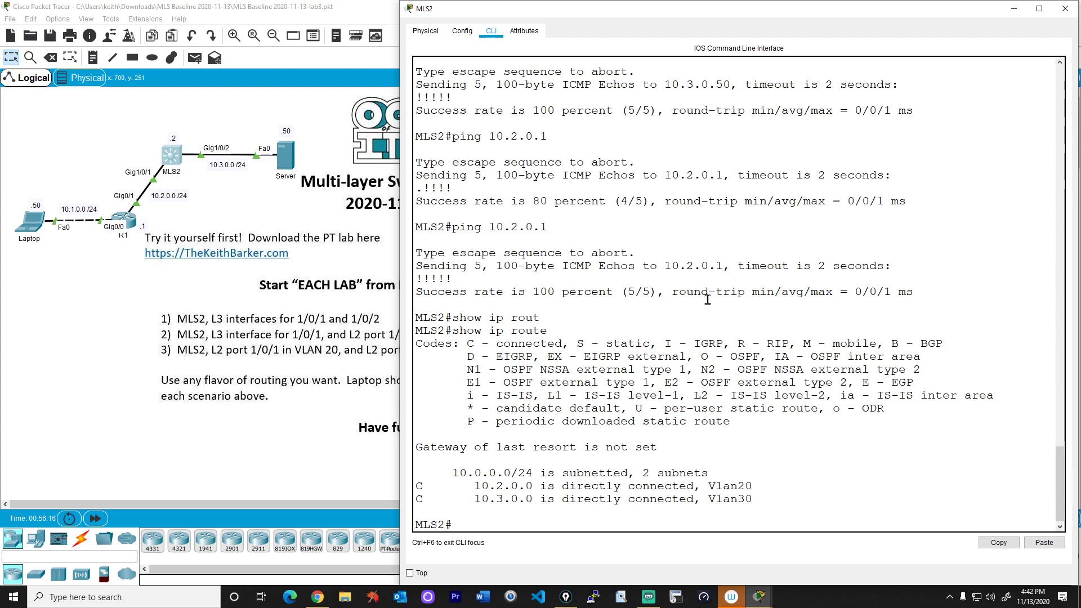
- Configure RIP version 2 with no auto-summary, advertising network 0.0.0.0
{"action": "type", "text": "conf t"}
{"action": "key", "text": "Return"}
{"action": "type", "text": "router rip"}
{"action": "key", "text": "Return"}
{"action": "type", "text": "ver 2"}
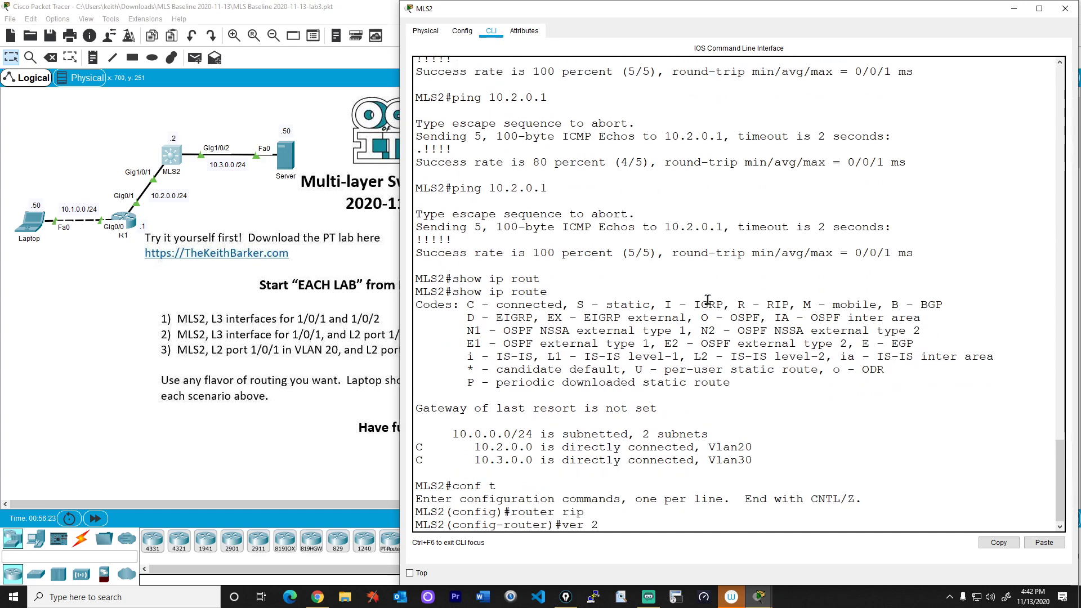
{"action": "key", "text": "Return"}
{"action": "type", "text": "no aut"}
{"action": "key", "text": "Tab"}
{"action": "key", "text": "Return"}
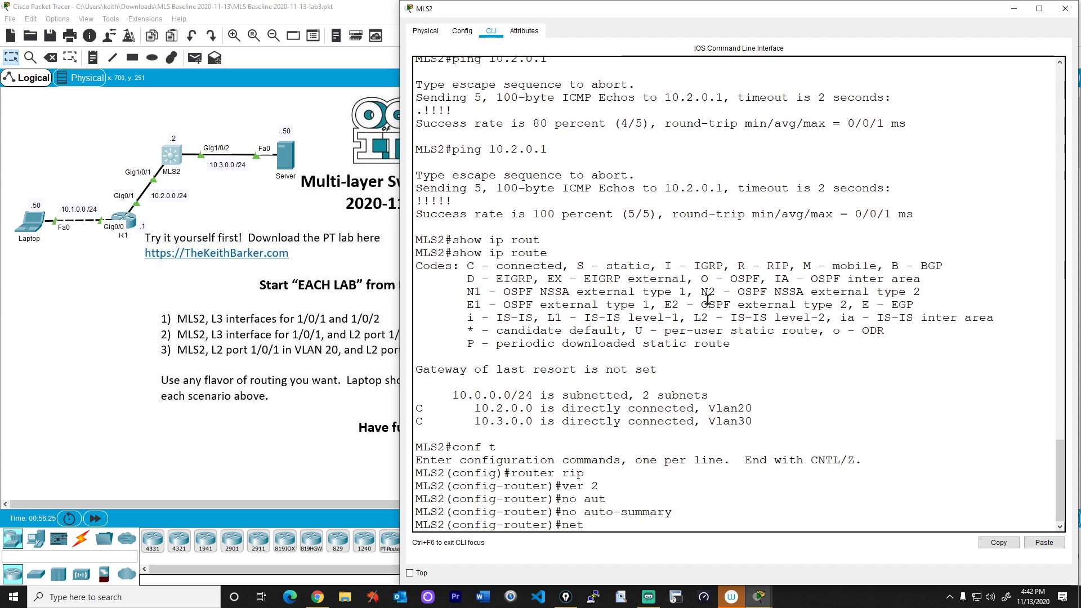
{"action": "type", "text": "net 0.0.0.0"}
{"action": "key", "text": "Return"}
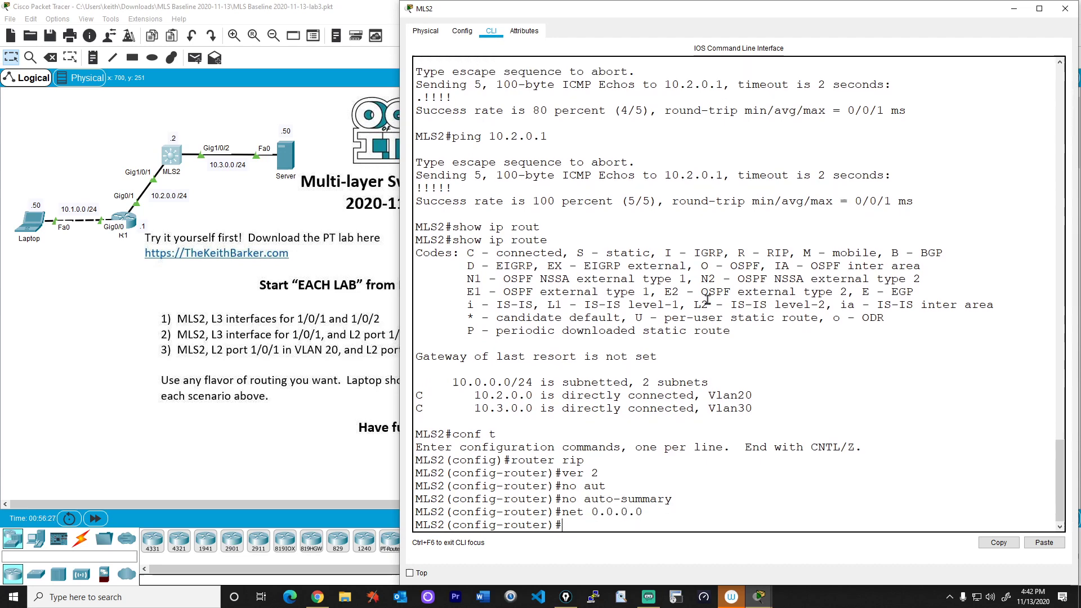
{"action": "type", "text": "end"}
{"action": "key", "text": "Return"}
{"action": "key", "text": "Return"}
{"action": "key", "text": "Return"}
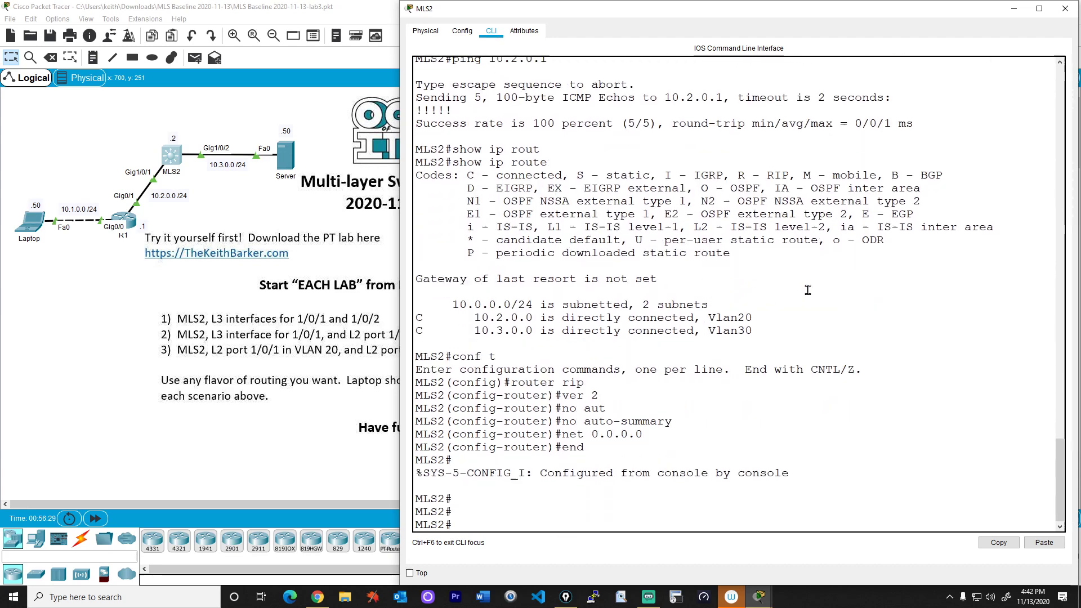
- Open R1's configuration window, widen it, and bring up its CLI console
{"action": "left_click", "coordinate": [130, 225]}
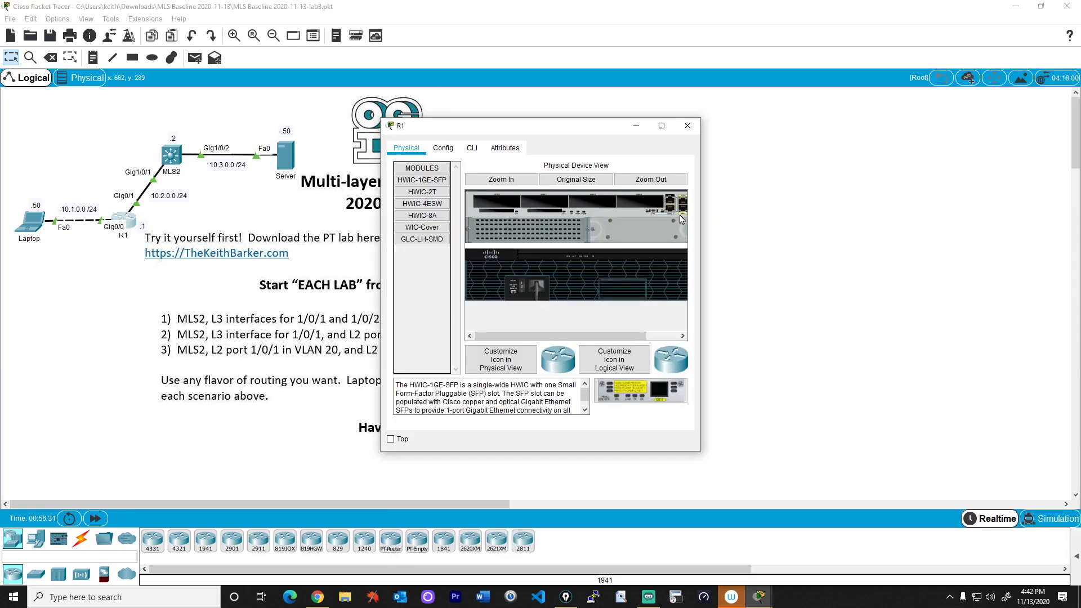
{"action": "left_click_drag", "start_coordinate": [572, 126], "coordinate": [686, 0]}
{"action": "left_click_drag", "start_coordinate": [832, 281], "coordinate": [1080, 282]}
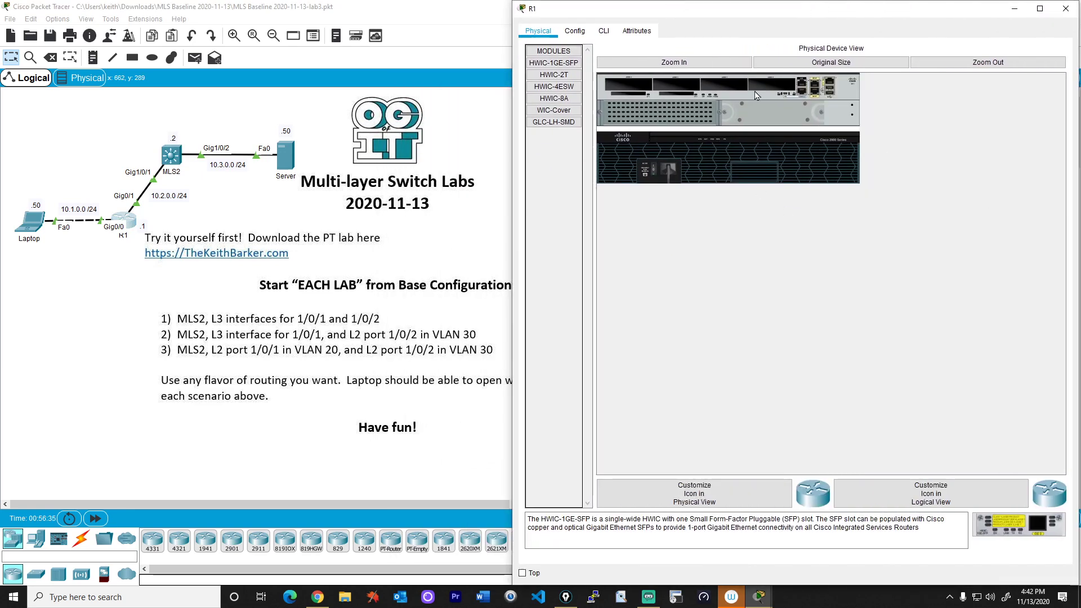
{"action": "left_click", "coordinate": [603, 30]}
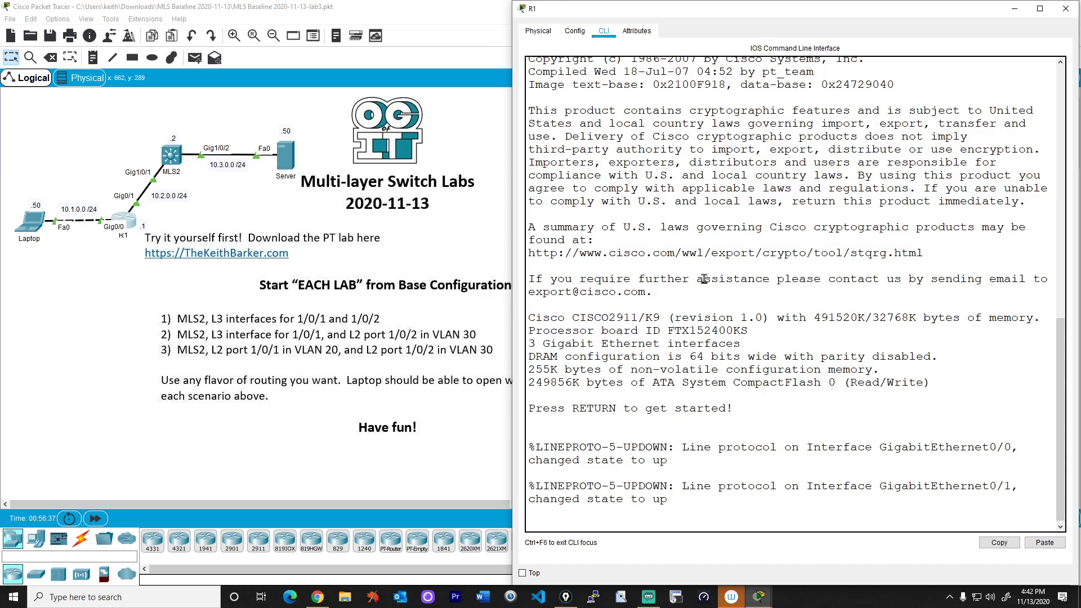
{"action": "key", "text": "Return"}
{"action": "key", "text": "Return"}
{"action": "key", "text": "Return"}
- Configure RIP version 2 on R1 with no auto-summary and network 0.0.0.0
{"action": "type", "text": "conf t"}
{"action": "key", "text": "Return"}
{"action": "type", "text": "router rip"}
{"action": "key", "text": "Return"}
{"action": "type", "text": "ver 2"}
{"action": "key", "text": "Return"}
{"action": "type", "text": "no au"}
{"action": "key", "text": "Tab"}
{"action": "key", "text": "Return"}
{"action": "type", "text": "net"}
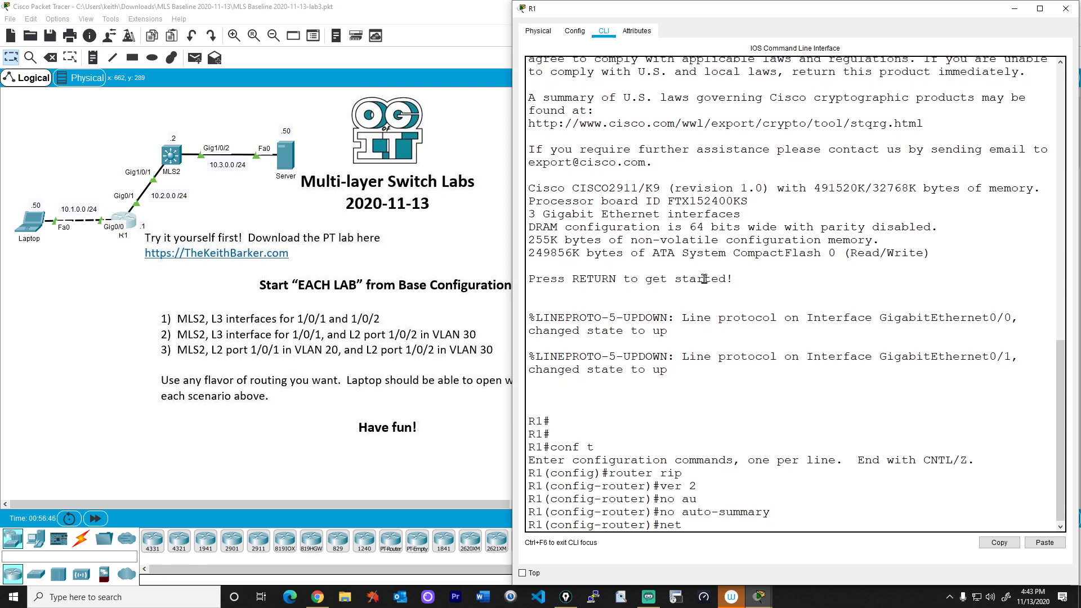
{"action": "type", "text": " 0.0.0.0"}
{"action": "key", "text": "Return"}
{"action": "type", "text": "end"}
{"action": "key", "text": "Return"}
{"action": "key", "text": "Return"}
{"action": "key", "text": "Return"}
- Check R1 with show ip route and show ip protocols, showing only connected routes
{"action": "type", "text": "show ip rout"}
{"action": "key", "text": "Return"}
{"action": "key", "text": "Return"}
{"action": "key", "text": "Return"}
{"action": "key", "text": "Up"}
{"action": "key", "text": "Return"}
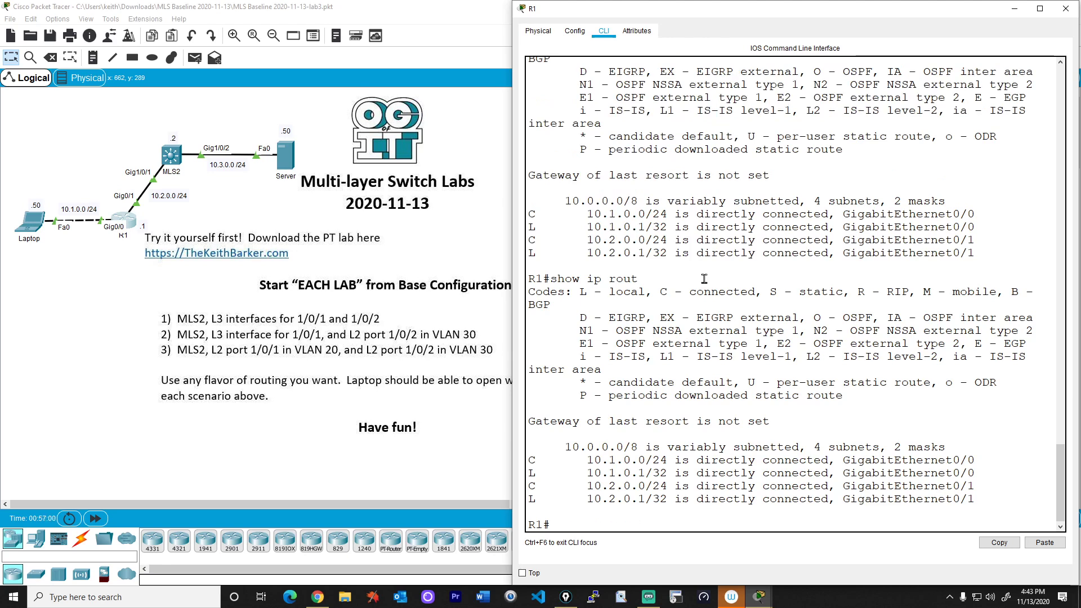
{"action": "type", "text": "show ip prot"}
{"action": "key", "text": "Return"}
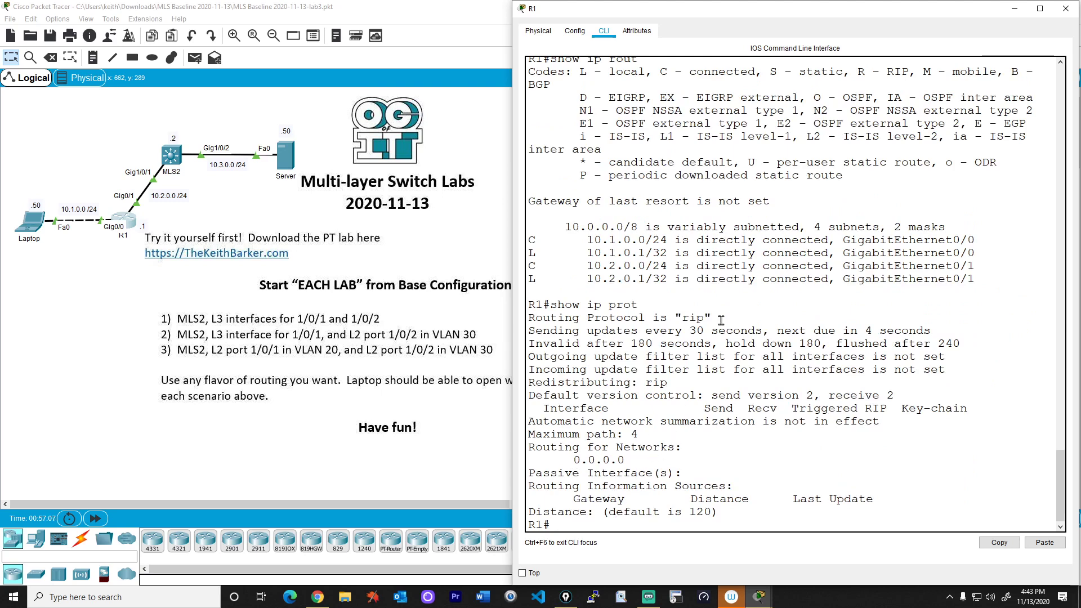
{"action": "key", "text": "Up"}
{"action": "key", "text": "Return"}
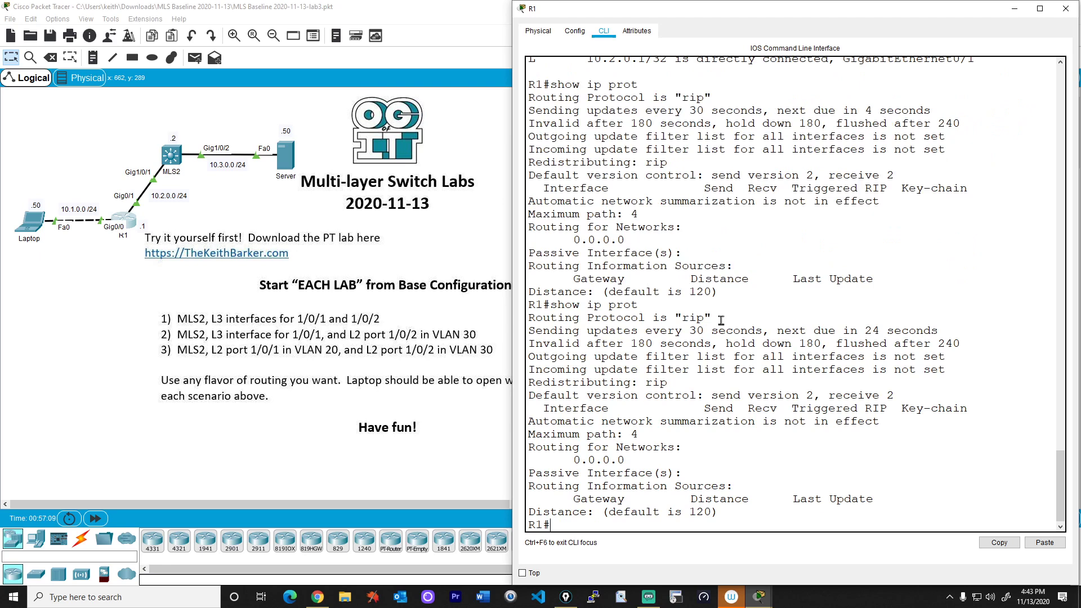
{"action": "type", "text": "show ip route"}
{"action": "key", "text": "Return"}
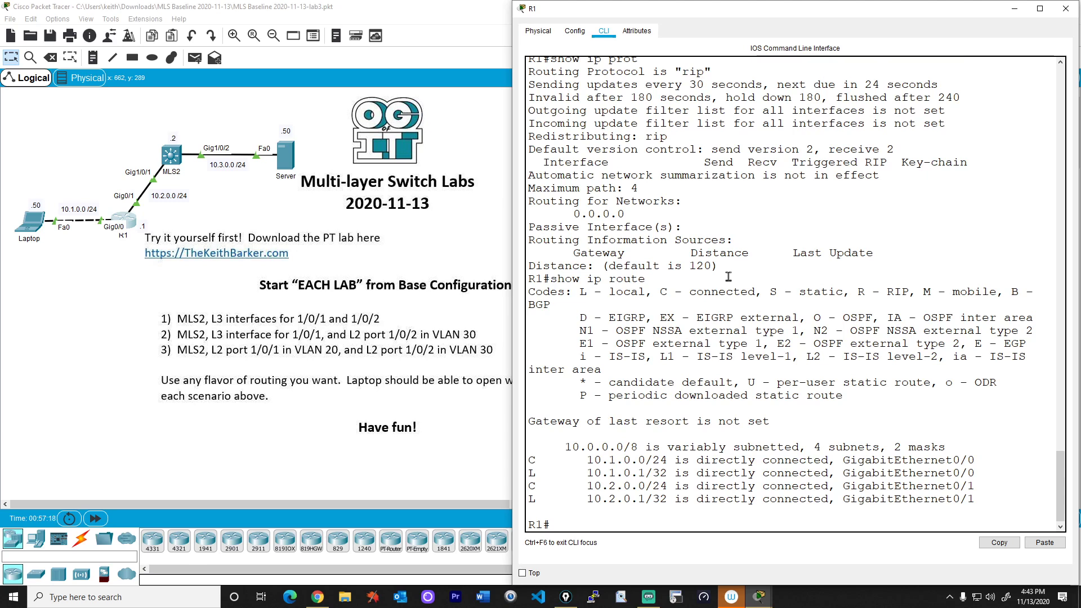
- Add network 10.0.0.0 to R1's RIP configuration
{"action": "type", "text": "conf t"}
{"action": "key", "text": "Return"}
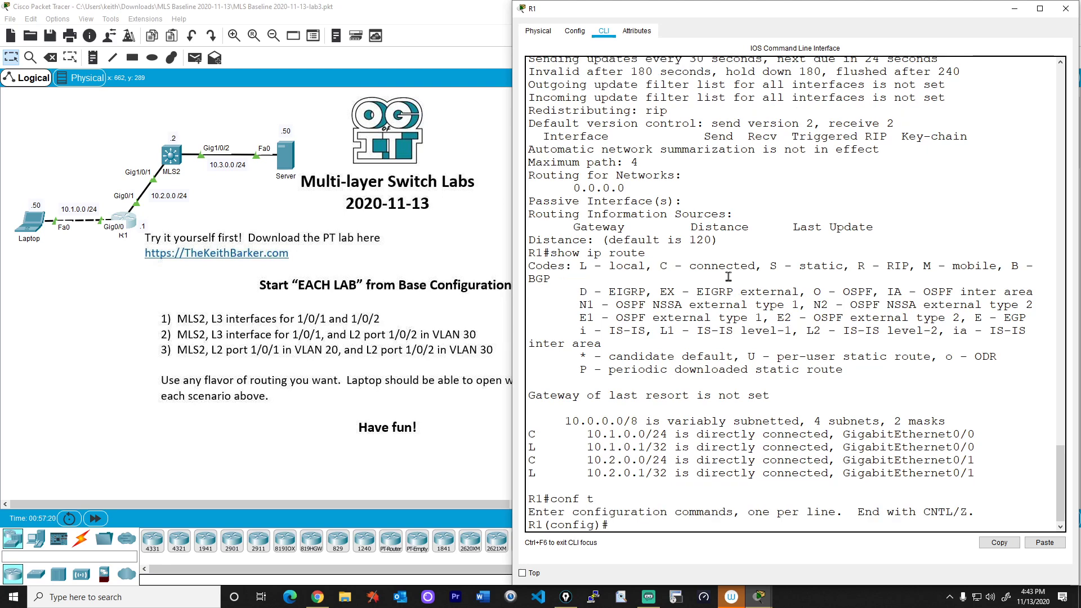
{"action": "type", "text": "router rip"}
{"action": "key", "text": "Return"}
{"action": "type", "text": "net 10.0.0.0"}
{"action": "key", "text": "Return"}
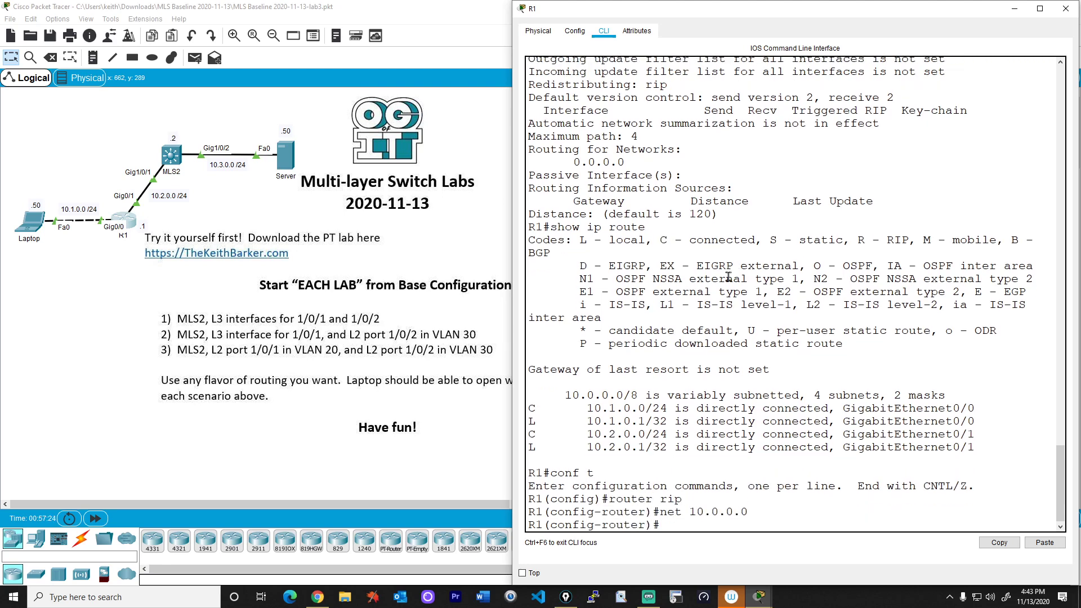
- On MLS2, add network 10.0.0.0 under router rip and exit configuration mode
{"action": "key", "text": "alt+Tab"}
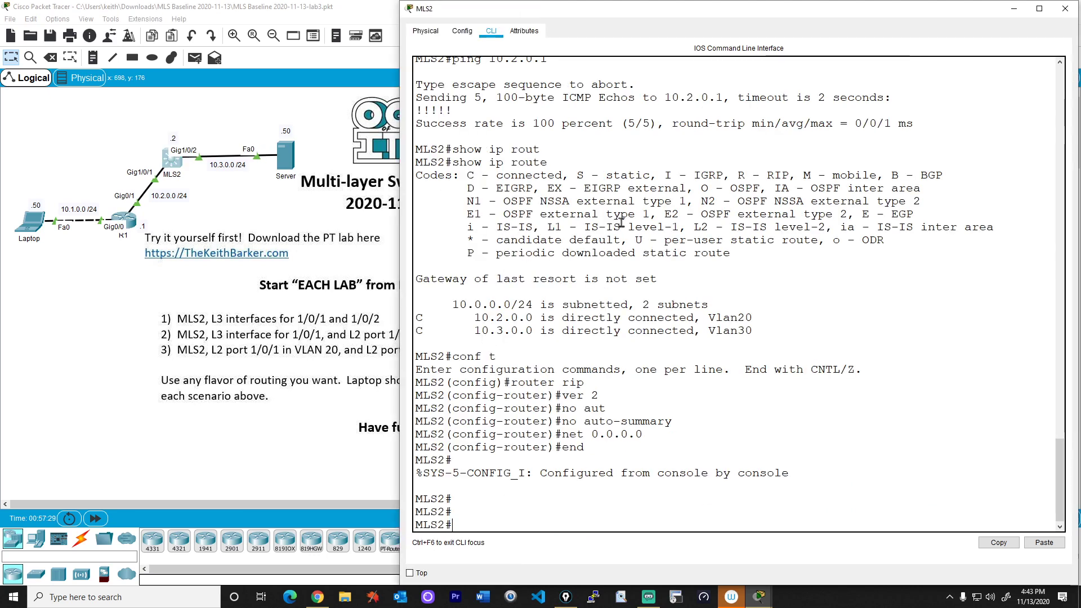
{"action": "type", "text": "conf t"}
{"action": "key", "text": "Return"}
{"action": "type", "text": "router rip"}
{"action": "key", "text": "Return"}
{"action": "type", "text": "net 10.0.0.0"}
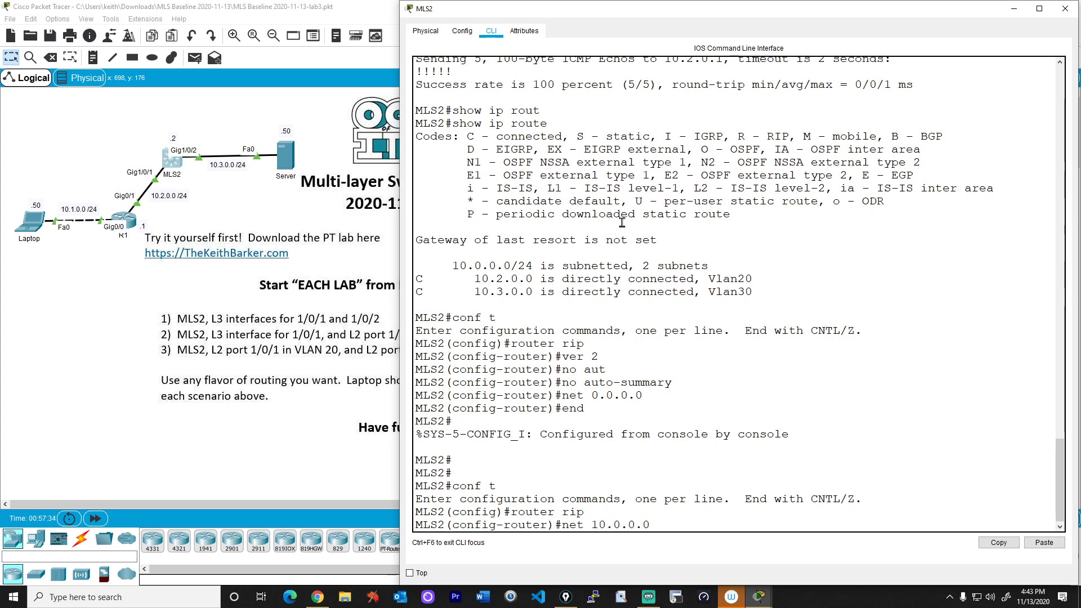
{"action": "key", "text": "Return"}
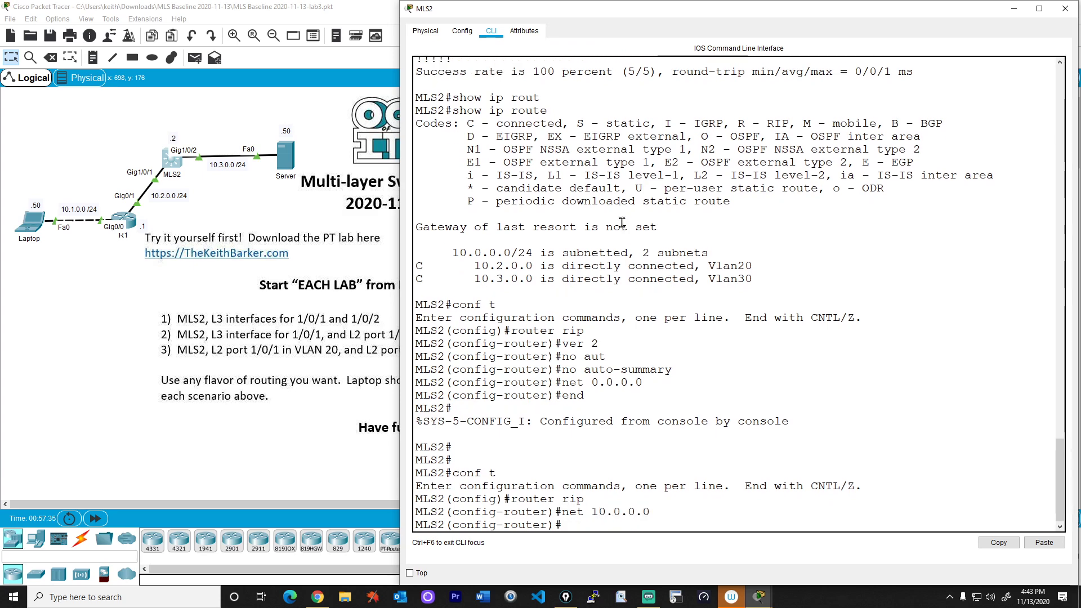
{"action": "type", "text": "end"}
{"action": "key", "text": "Return"}
{"action": "key", "text": "Return"}
{"action": "key", "text": "Return"}
{"action": "key", "text": "Return"}
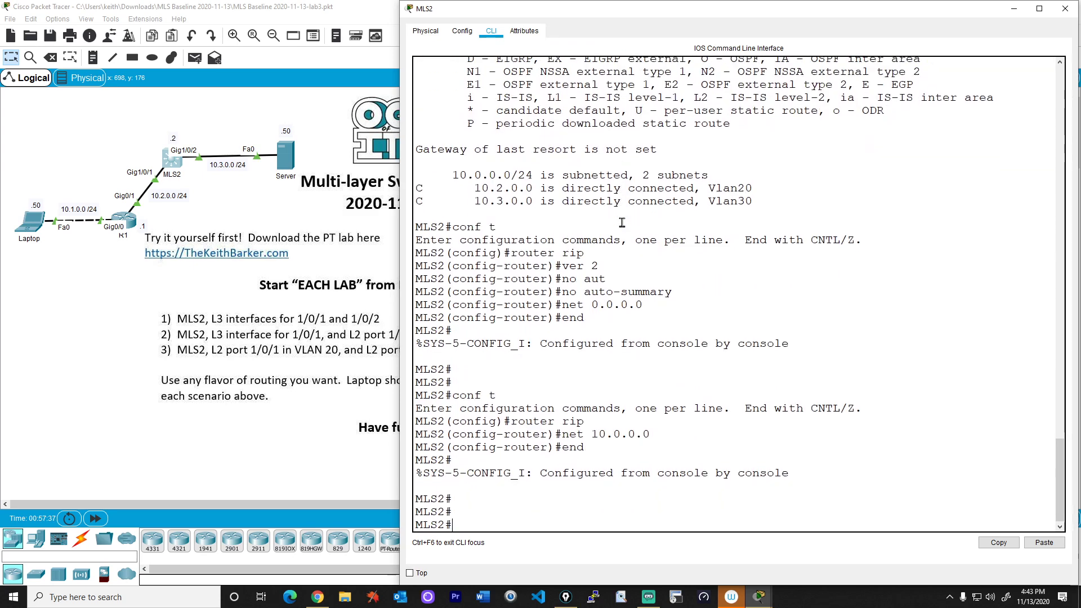
- Show MLS2's routing table and highlight the RIP-learned 10.1.0.0 route and its hop count
{"action": "type", "text": "show ip rout"}
{"action": "key", "text": "Return"}
{"action": "key", "text": "Return"}
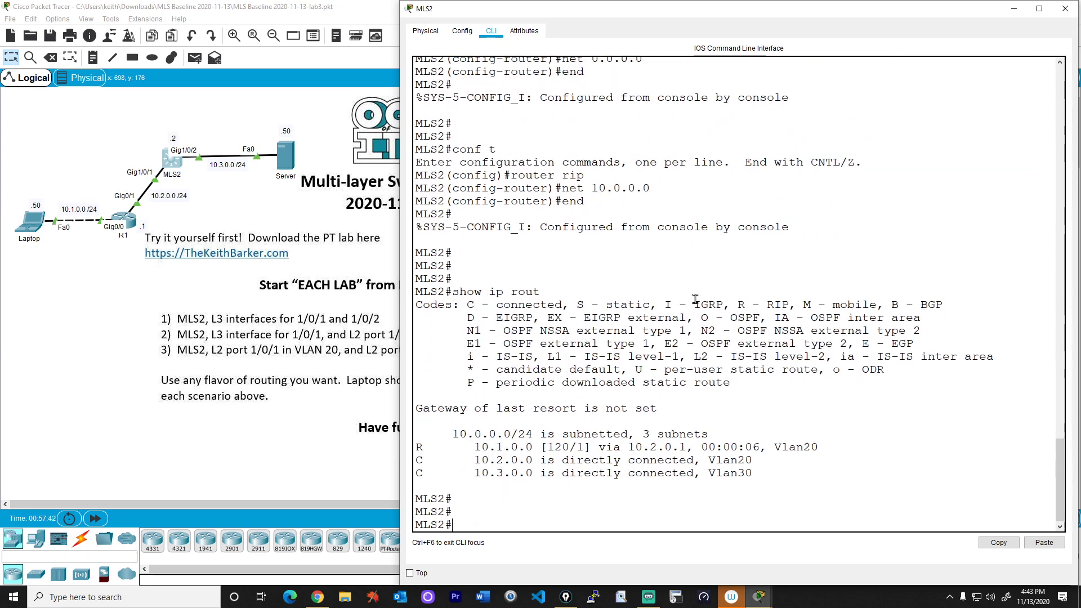
{"action": "double_click", "coordinate": [420, 448]}
{"action": "left_click_drag", "start_coordinate": [468, 449], "coordinate": [568, 448]}
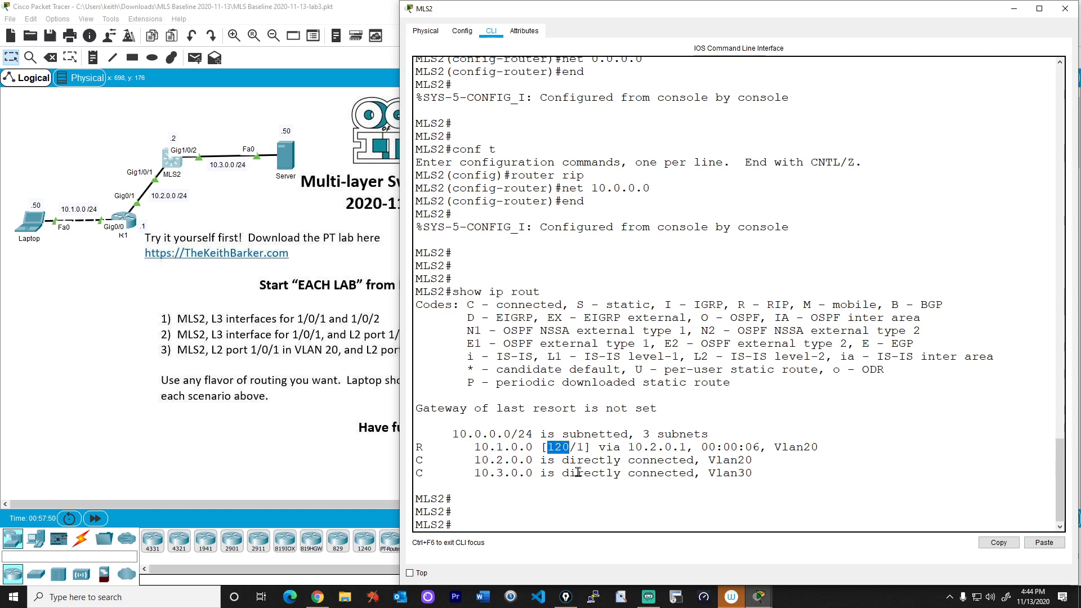
{"action": "double_click", "coordinate": [581, 449]}
{"action": "left_click", "coordinate": [627, 435]}
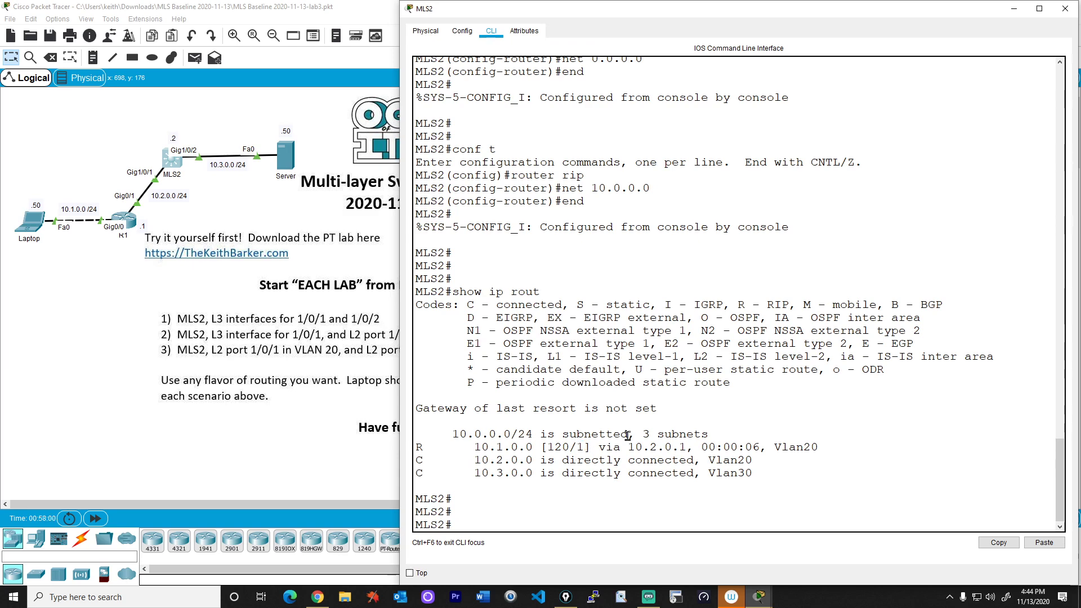
- Open the laptop's Desktop Command Prompt in a widened window
{"action": "left_click", "coordinate": [30, 223]}
{"action": "left_click_drag", "start_coordinate": [701, 240], "coordinate": [991, 240]}
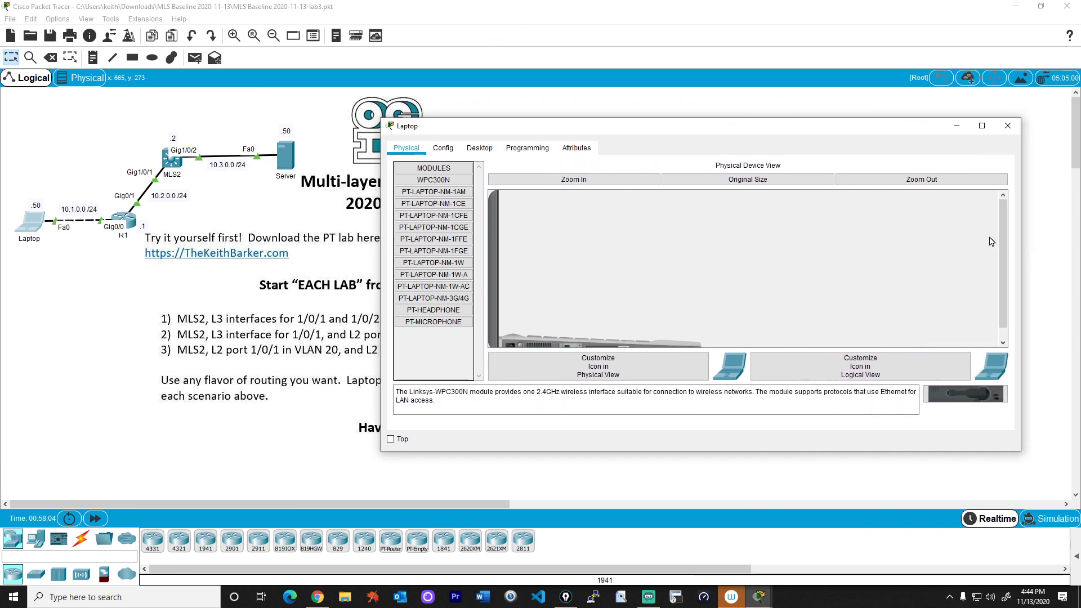
{"action": "left_click", "coordinate": [476, 150]}
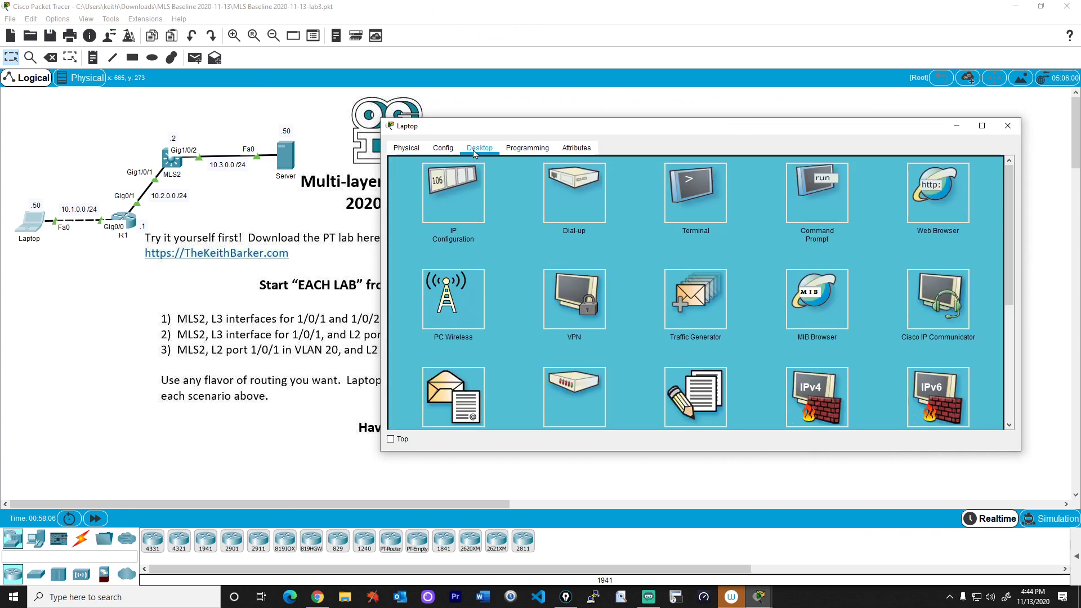
{"action": "left_click", "coordinate": [818, 186]}
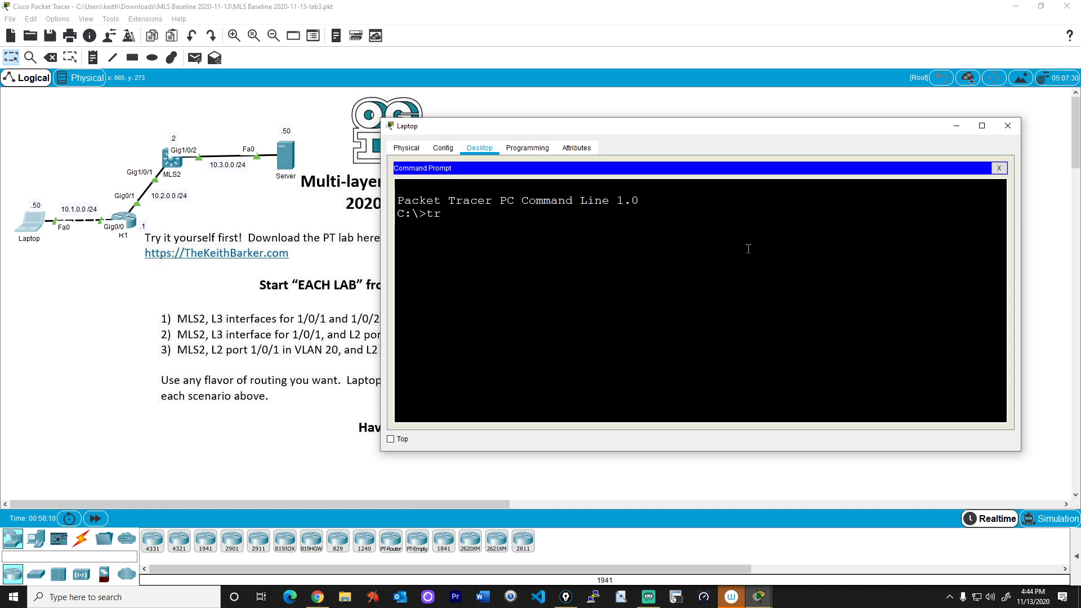
- Run tracert 10.3.0.50 and highlight the hops 10.1.0.1, 10.2.0.2 and 10.3.0.50
{"action": "type", "text": "tracert 10.3.0.50"}
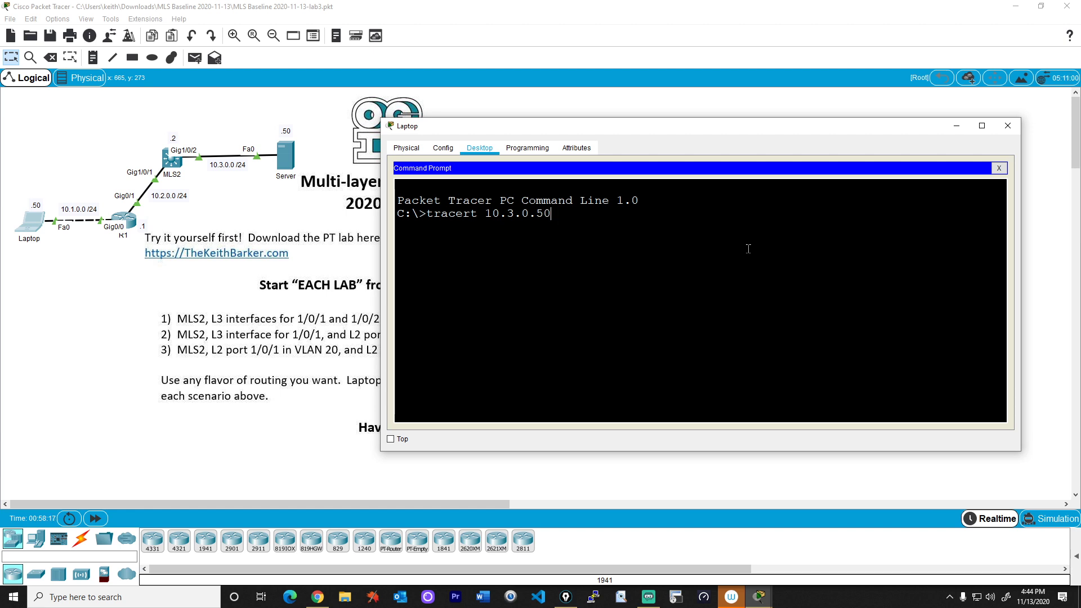
{"action": "key", "text": "Return"}
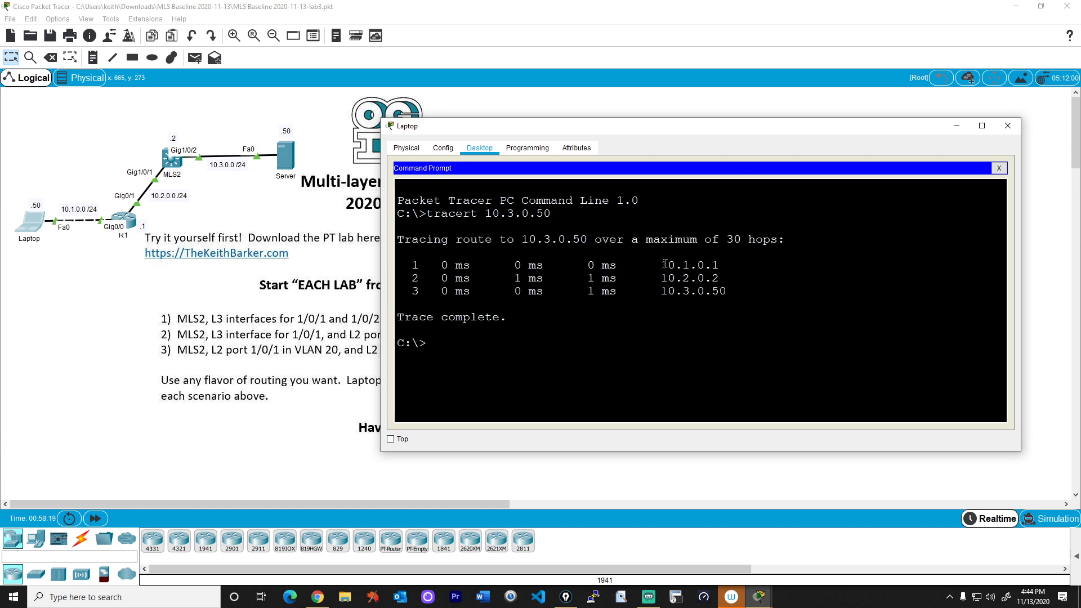
{"action": "left_click_drag", "start_coordinate": [661, 265], "coordinate": [709, 266]}
{"action": "right_click", "coordinate": [710, 267]}
{"action": "triple_click", "coordinate": [707, 265]}
{"action": "triple_click", "coordinate": [701, 278]}
{"action": "triple_click", "coordinate": [692, 291]}
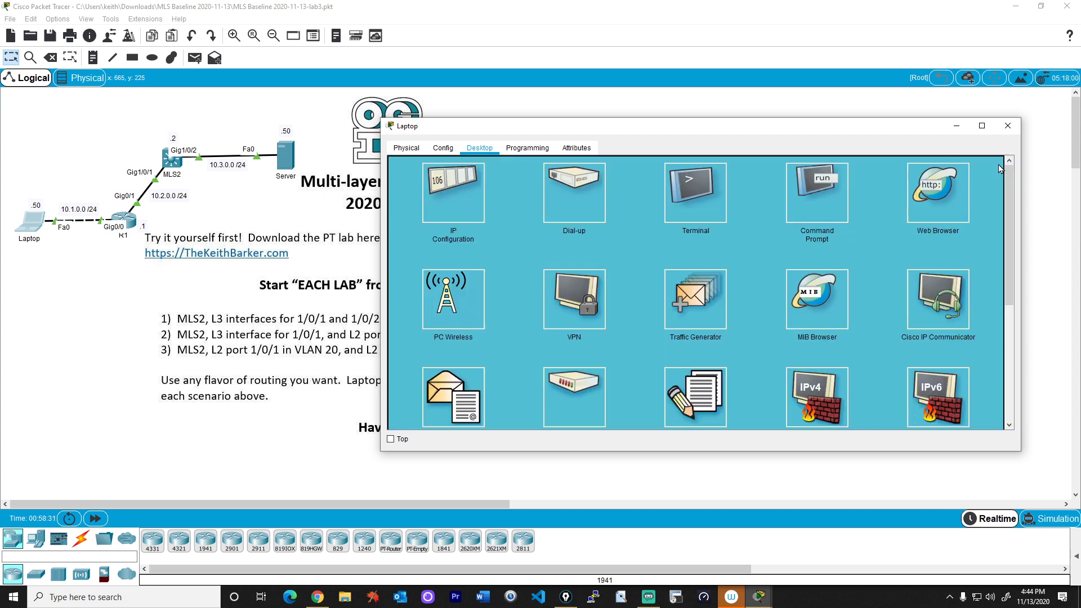
- Browse to the server at 10.3.0.50, open its Image link, then return to the welcome page
{"action": "left_click", "coordinate": [933, 198]}
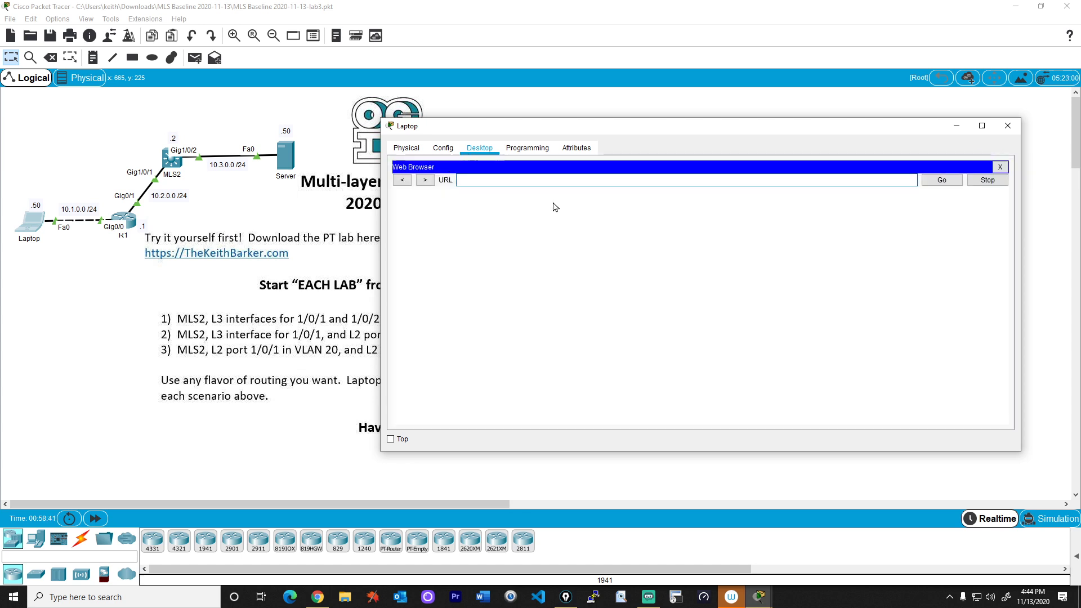
{"action": "type", "text": "10.3.0.50"}
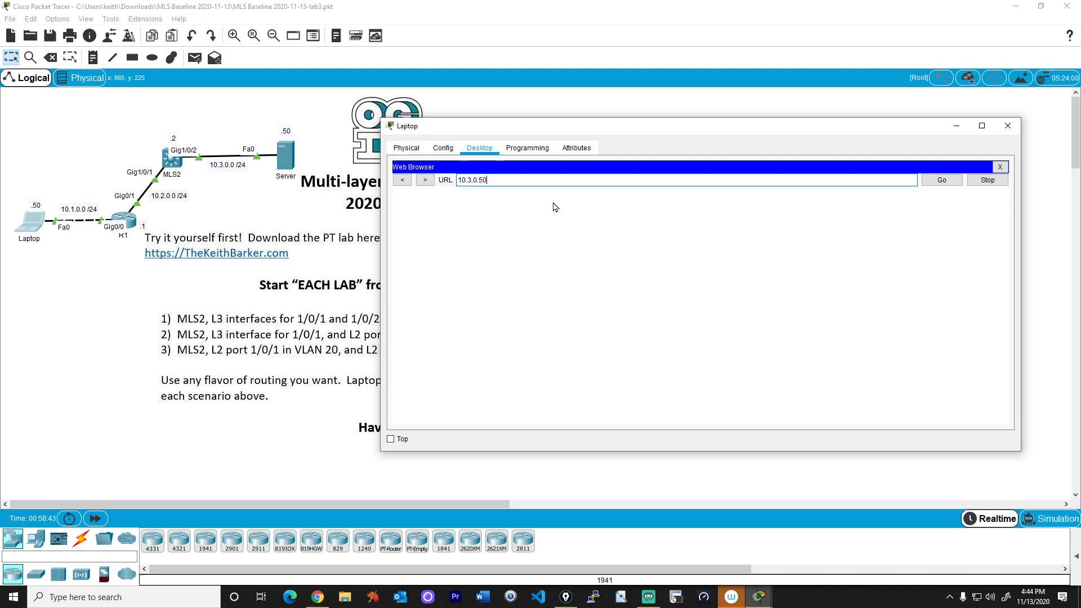
{"action": "key", "text": "Return"}
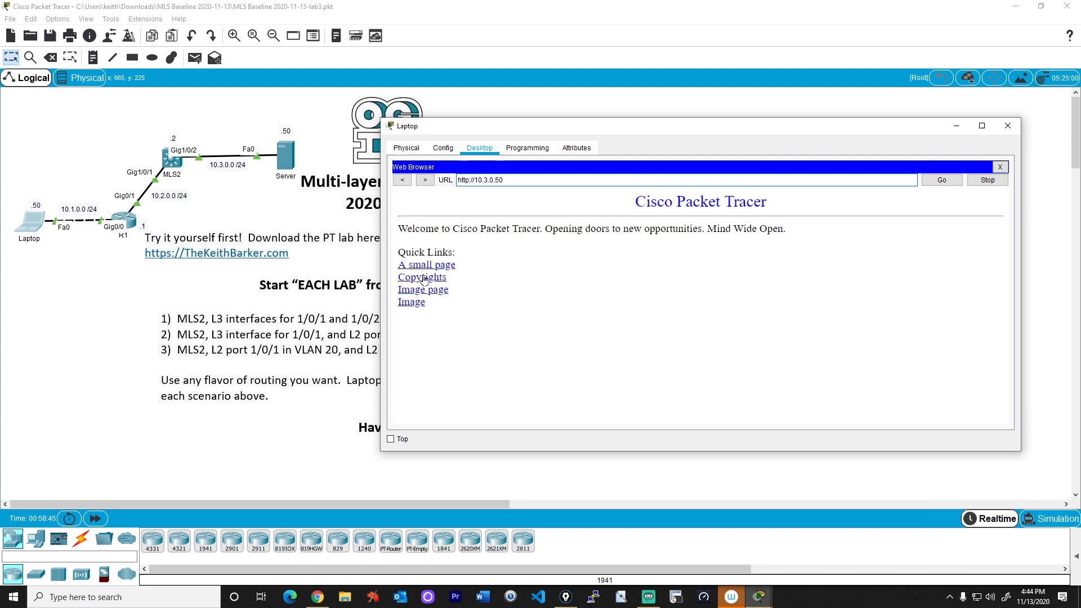
{"action": "left_click", "coordinate": [411, 304]}
{"action": "left_click", "coordinate": [402, 180]}
{"action": "left_click", "coordinate": [379, 335]}
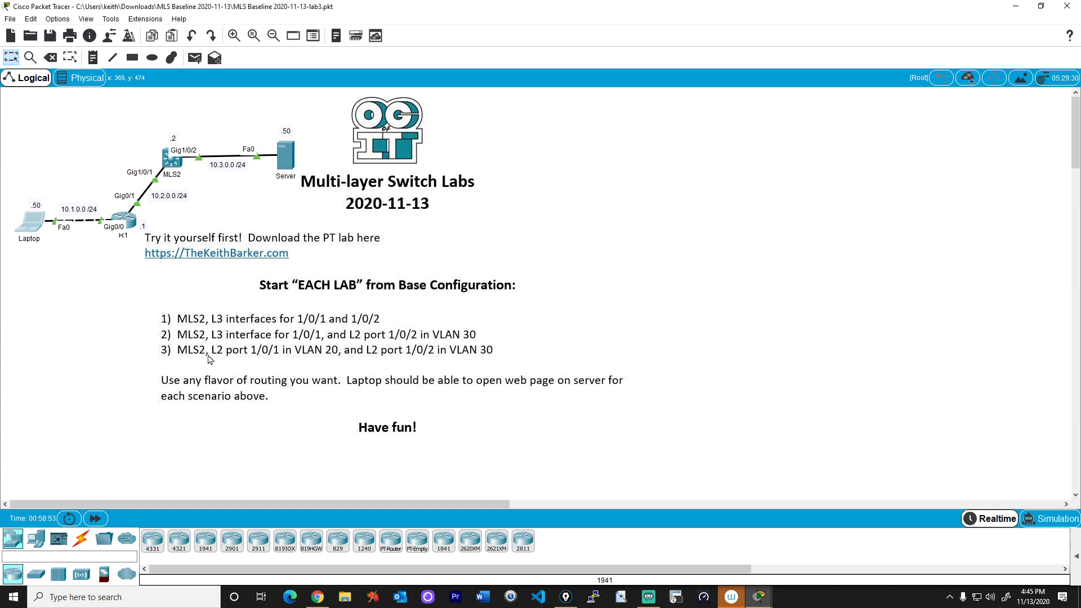